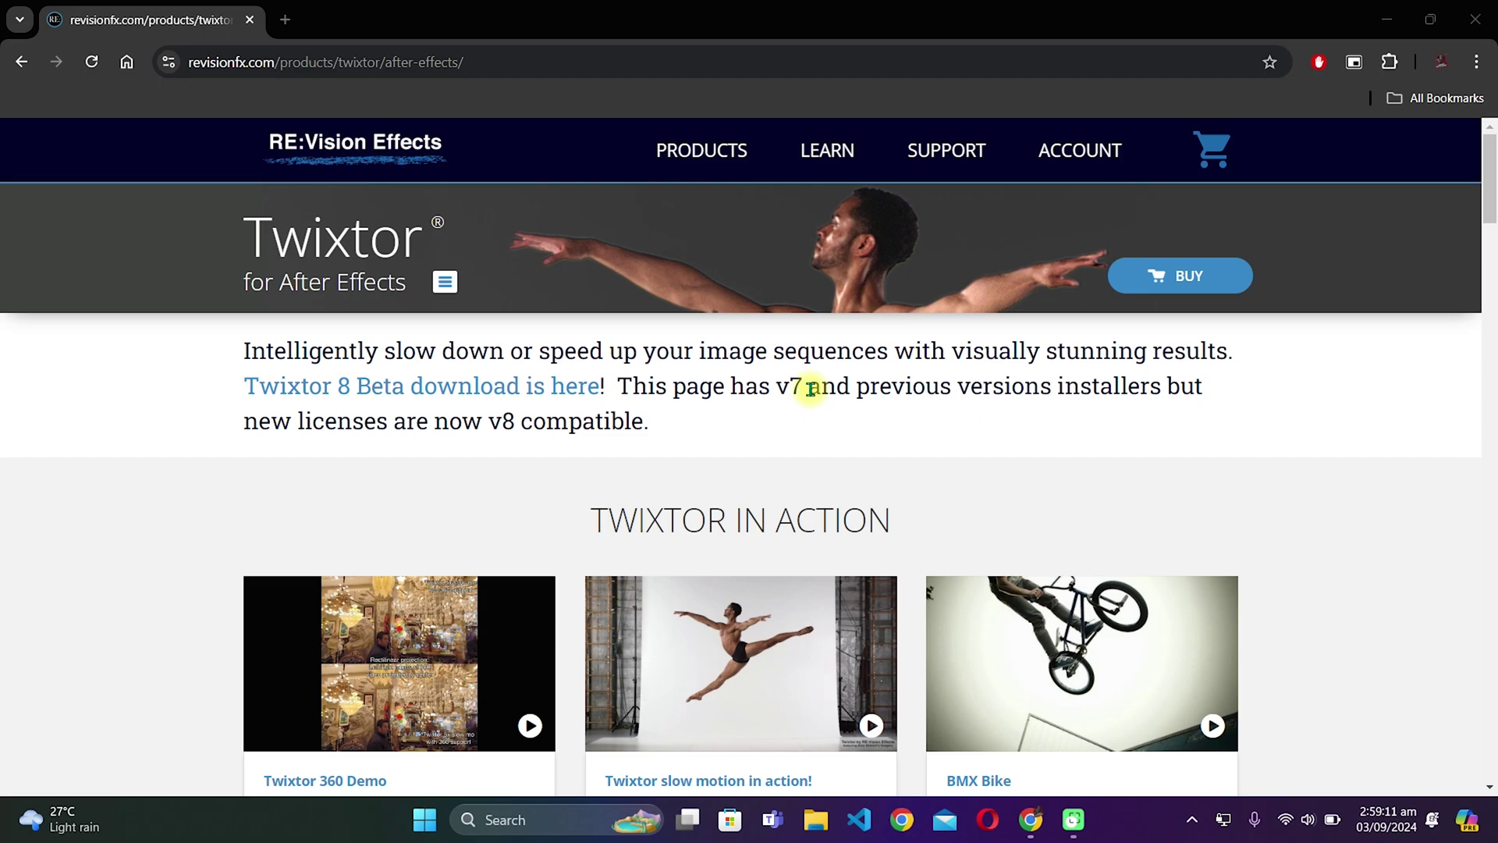
Scroll through the Twixtor page's Features and Pricing sections, then return to the Download section
{"action": "scroll", "coordinate": [811, 388], "scroll_direction": "down", "scroll_amount": 15}
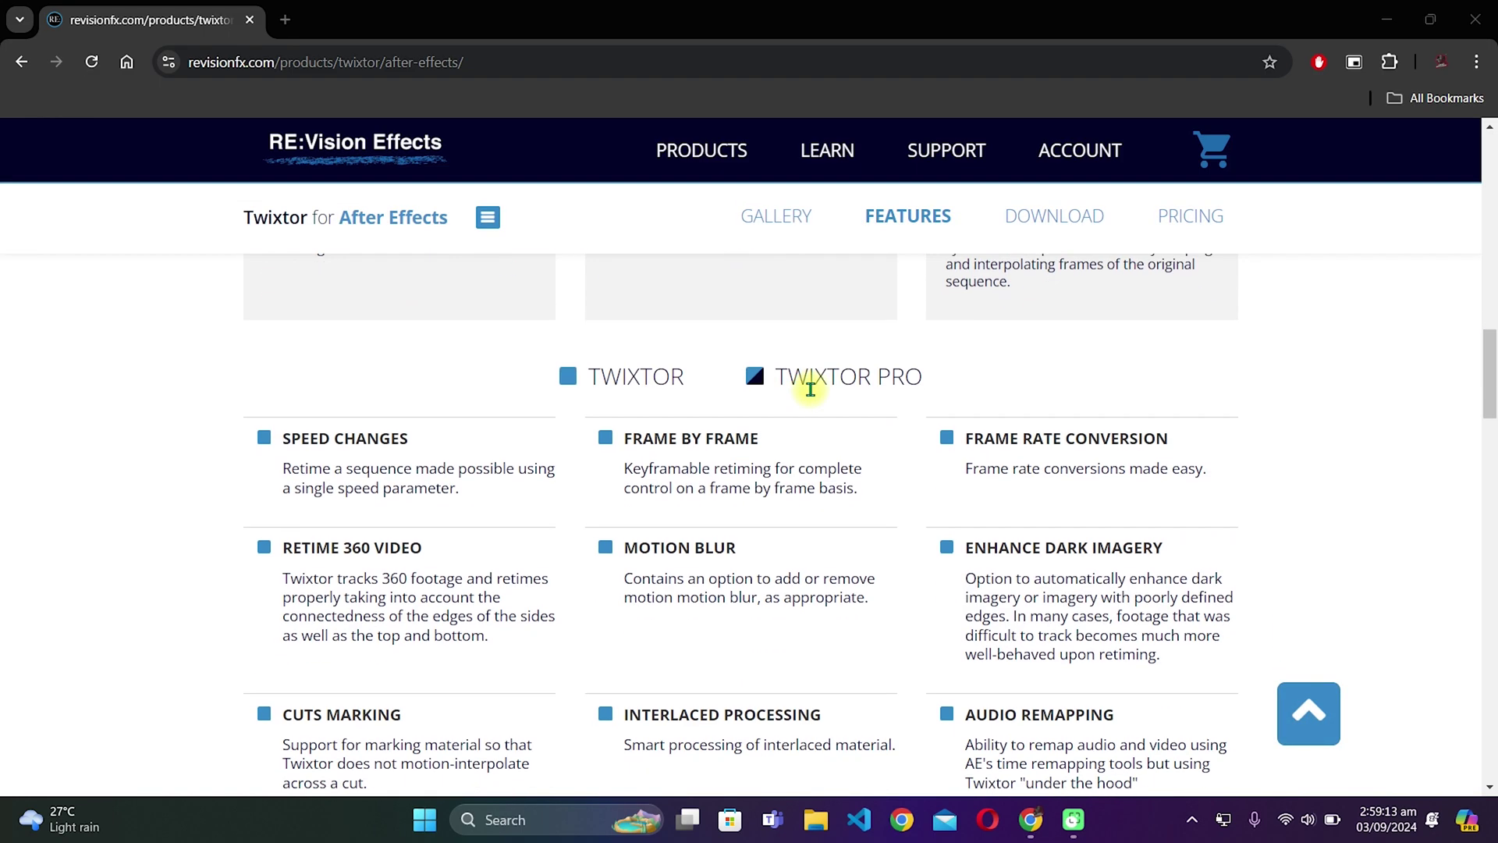
{"action": "scroll", "coordinate": [811, 388], "scroll_direction": "down", "scroll_amount": 10}
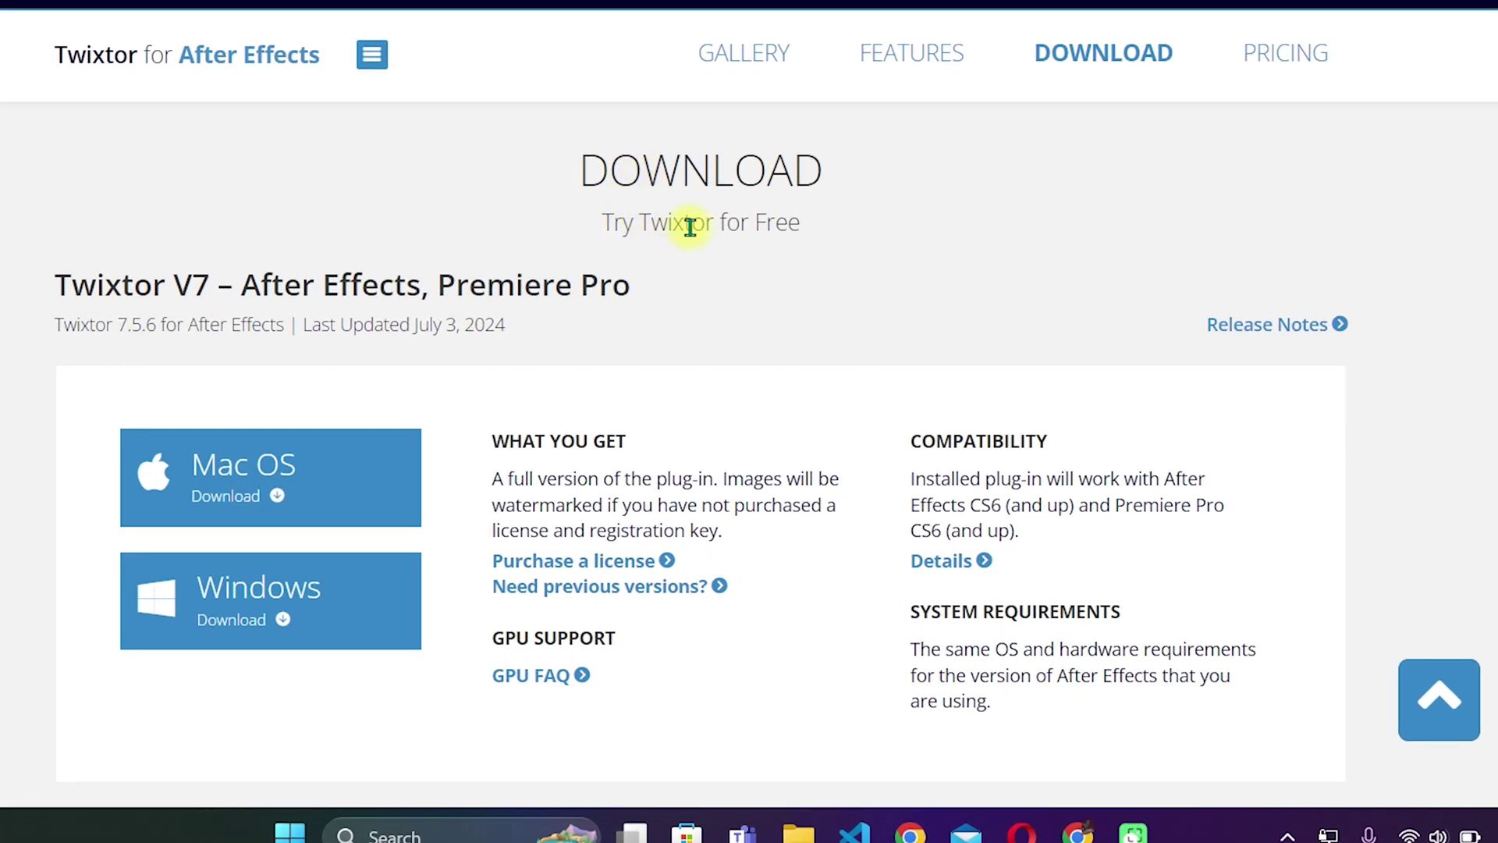
{"action": "scroll", "coordinate": [823, 232], "scroll_direction": "up", "scroll_amount": 5}
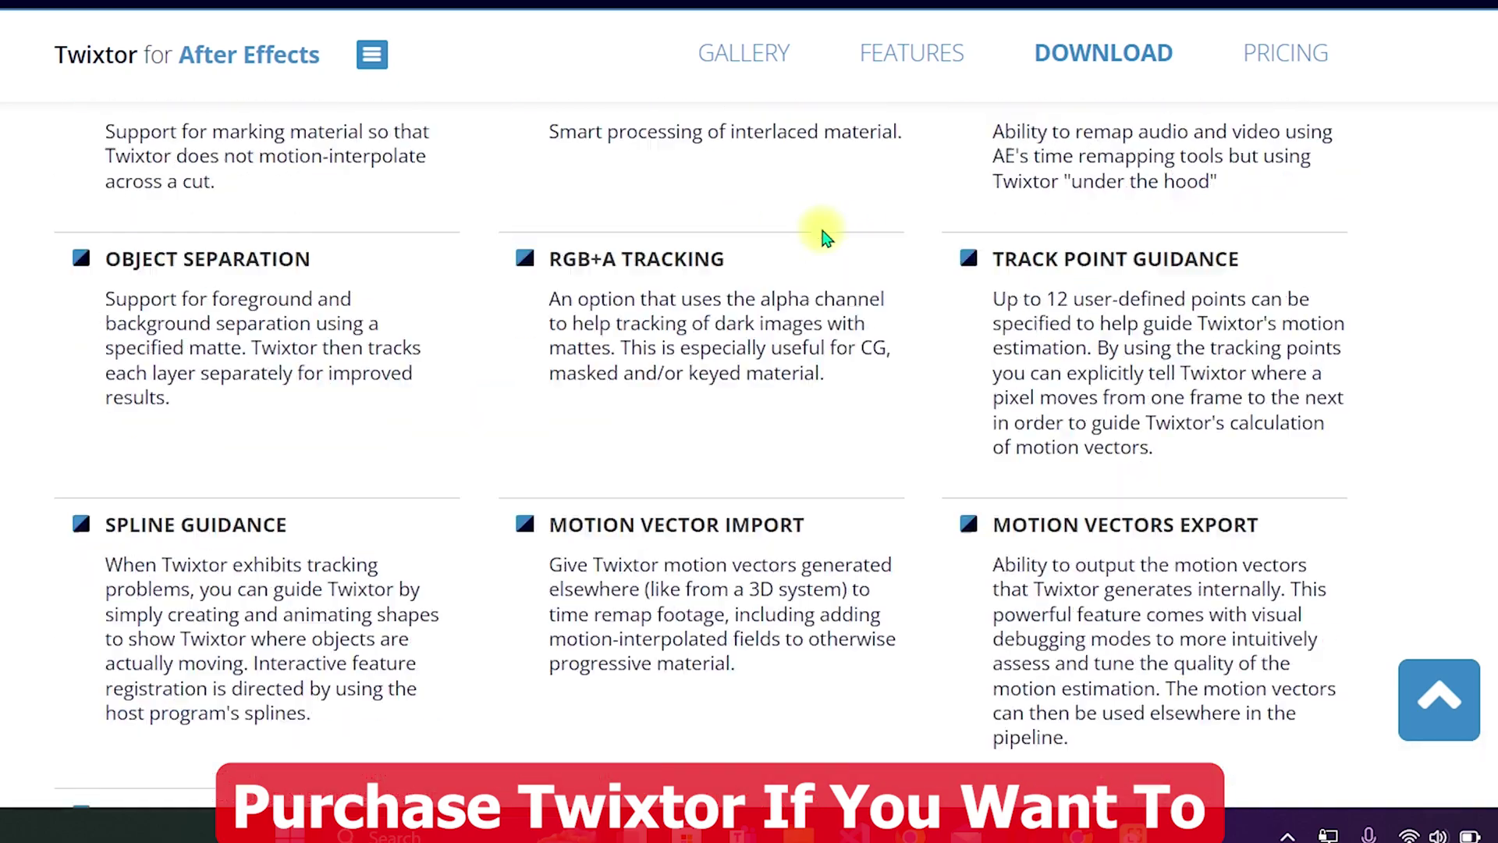
{"action": "scroll", "coordinate": [822, 230], "scroll_direction": "up", "scroll_amount": 8}
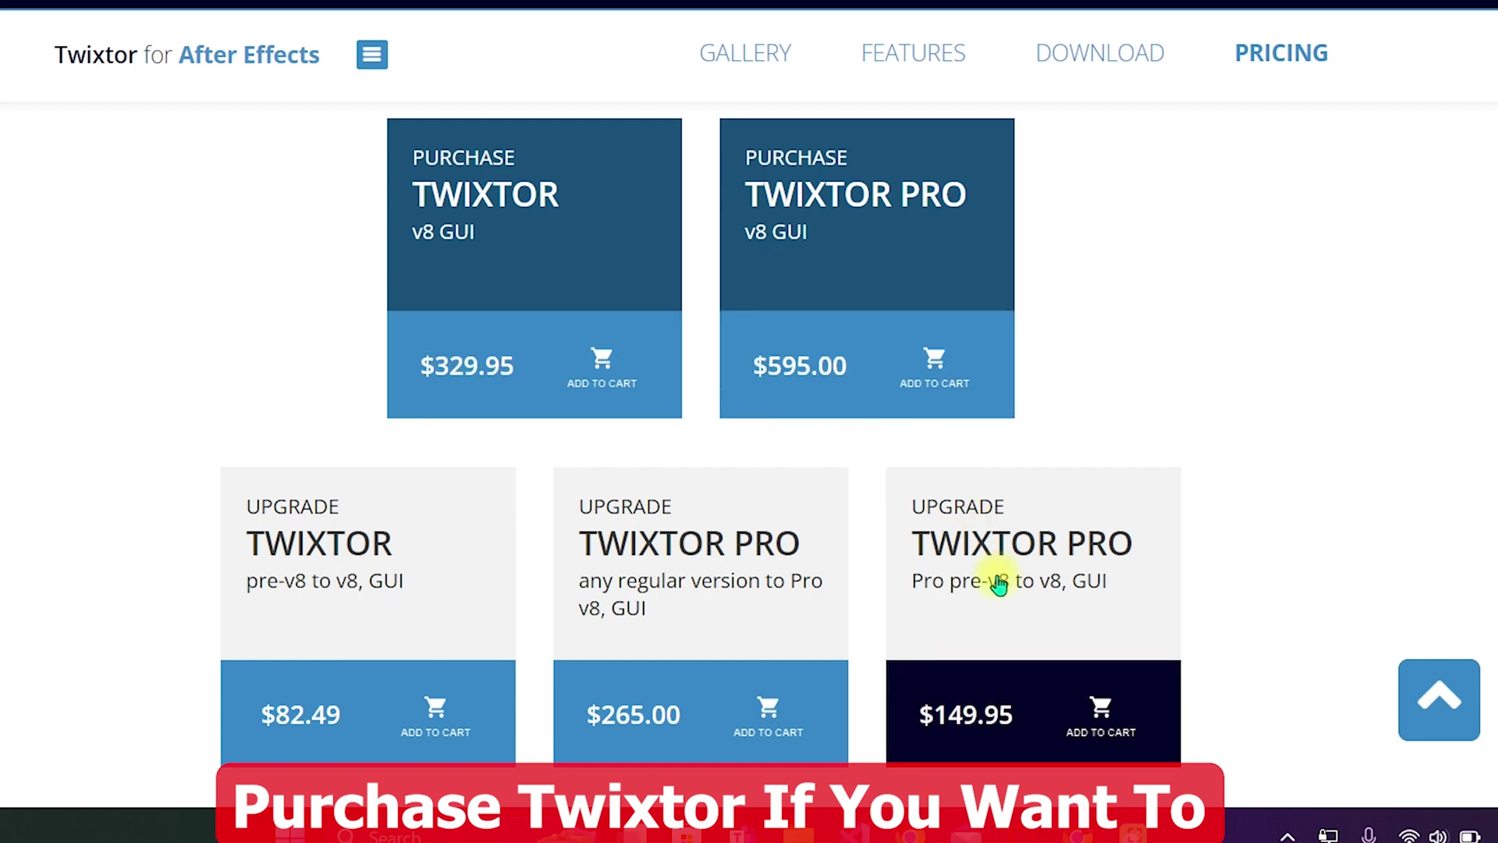
{"action": "scroll", "coordinate": [1231, 421], "scroll_direction": "up", "scroll_amount": 10}
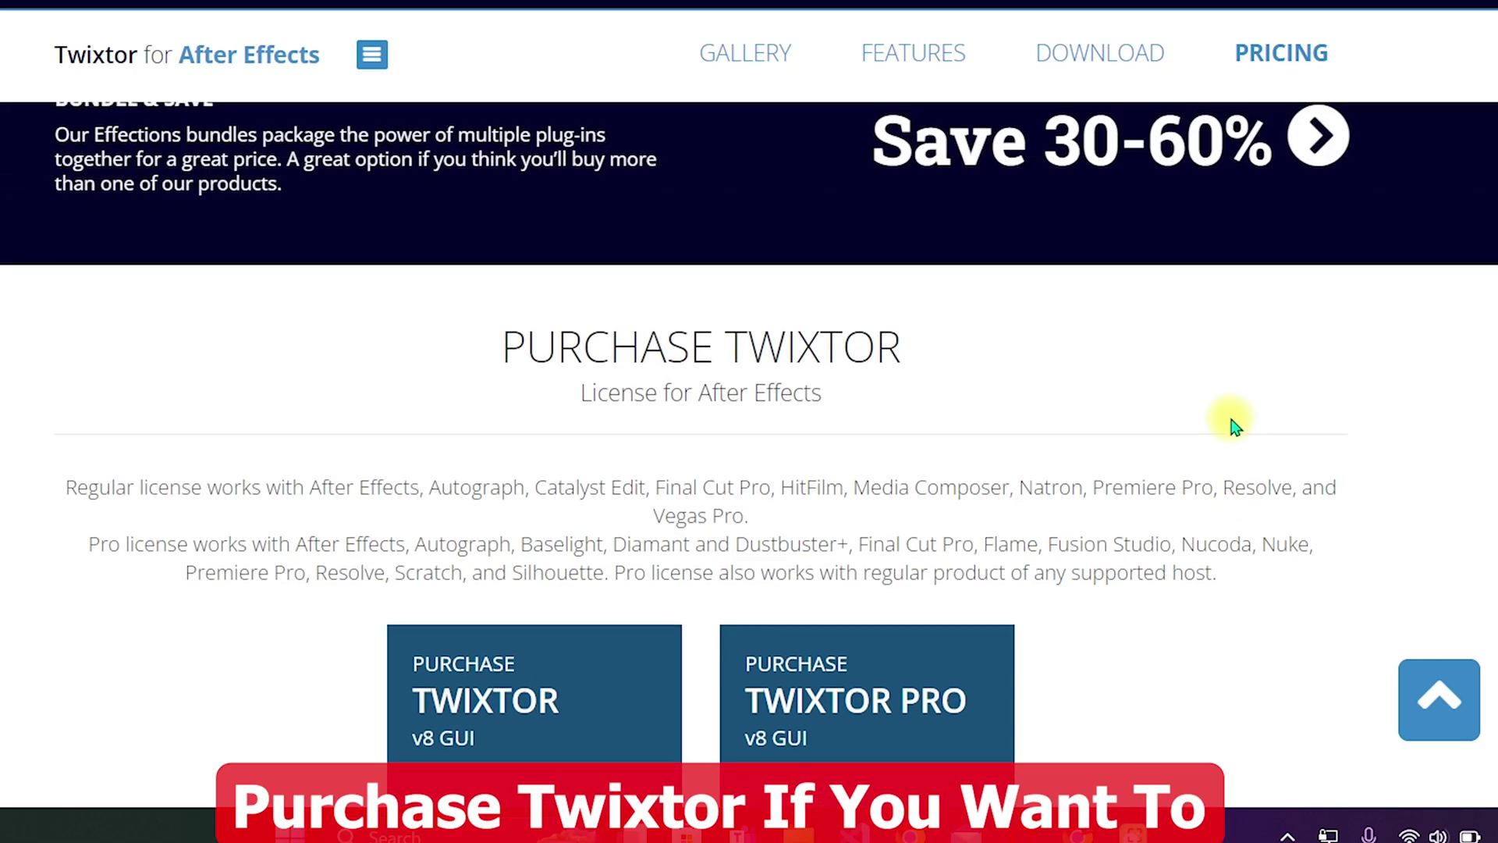
{"action": "scroll", "coordinate": [1231, 422], "scroll_direction": "up", "scroll_amount": 4}
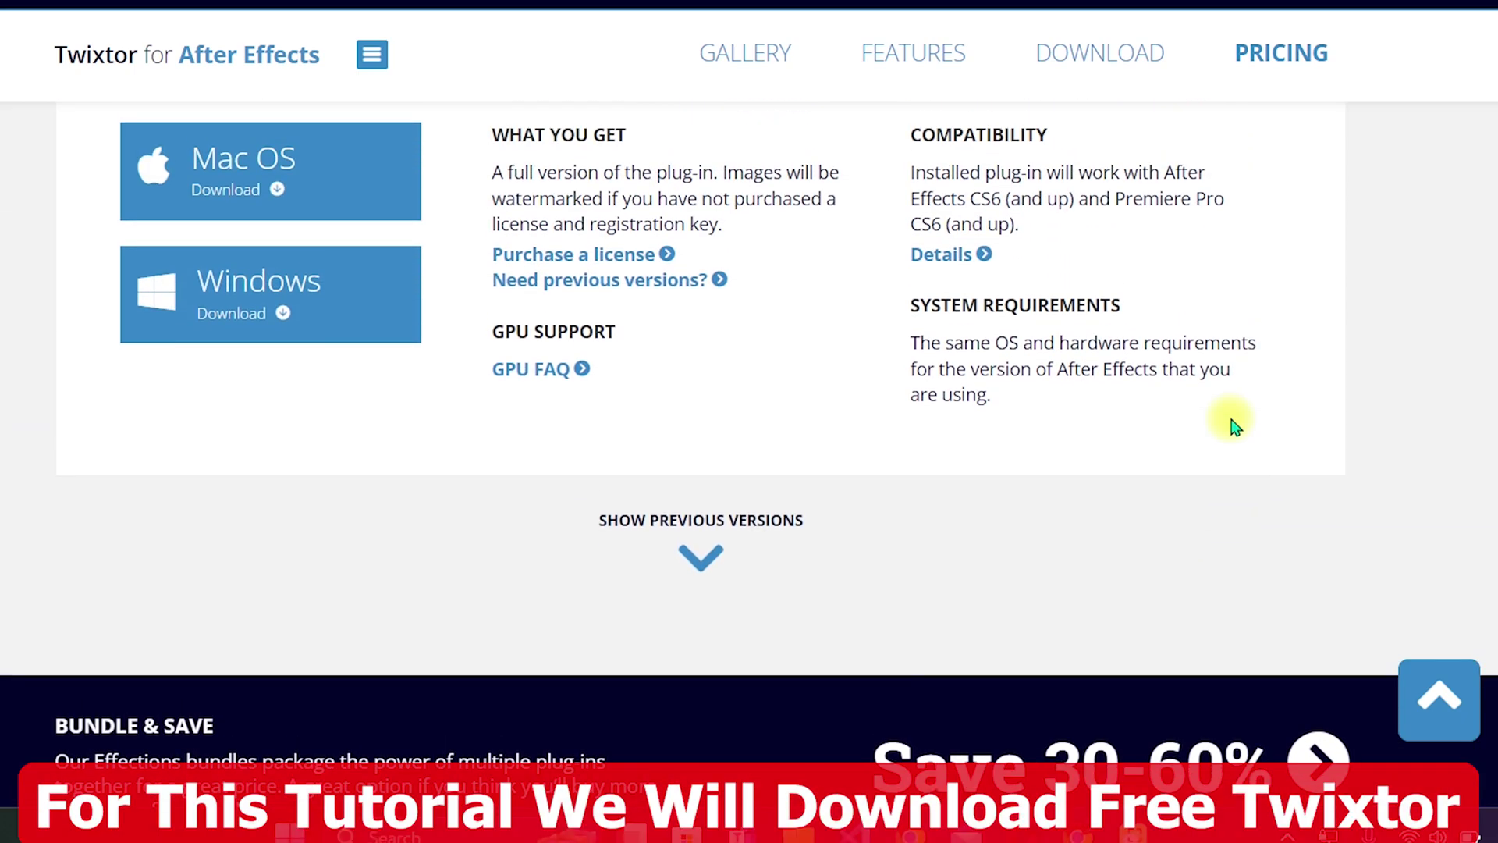
{"action": "scroll", "coordinate": [1231, 426], "scroll_direction": "up", "scroll_amount": 3}
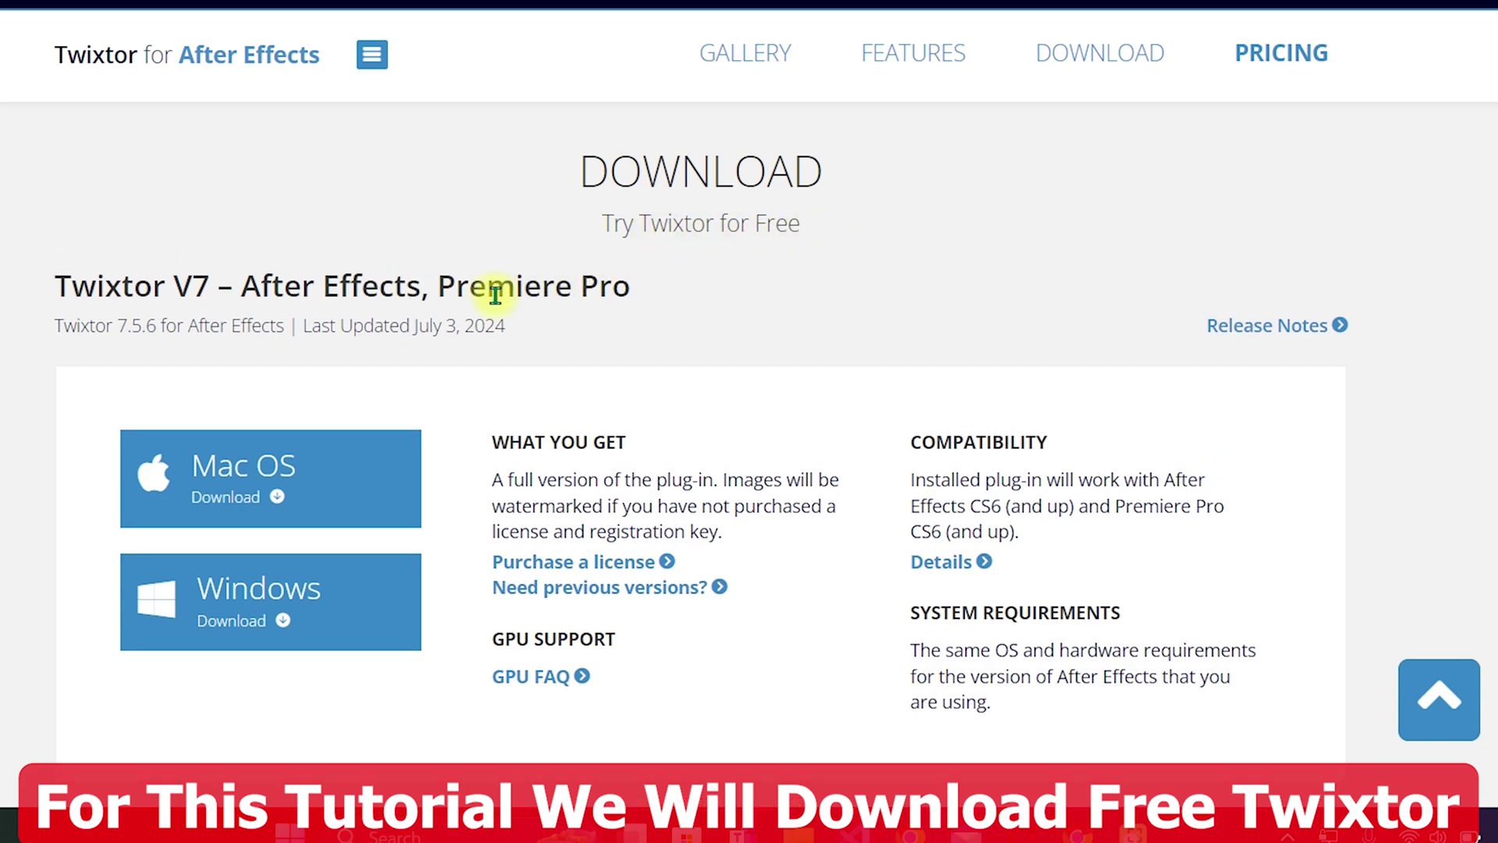
{"action": "scroll", "coordinate": [595, 311], "scroll_direction": "down", "scroll_amount": 1}
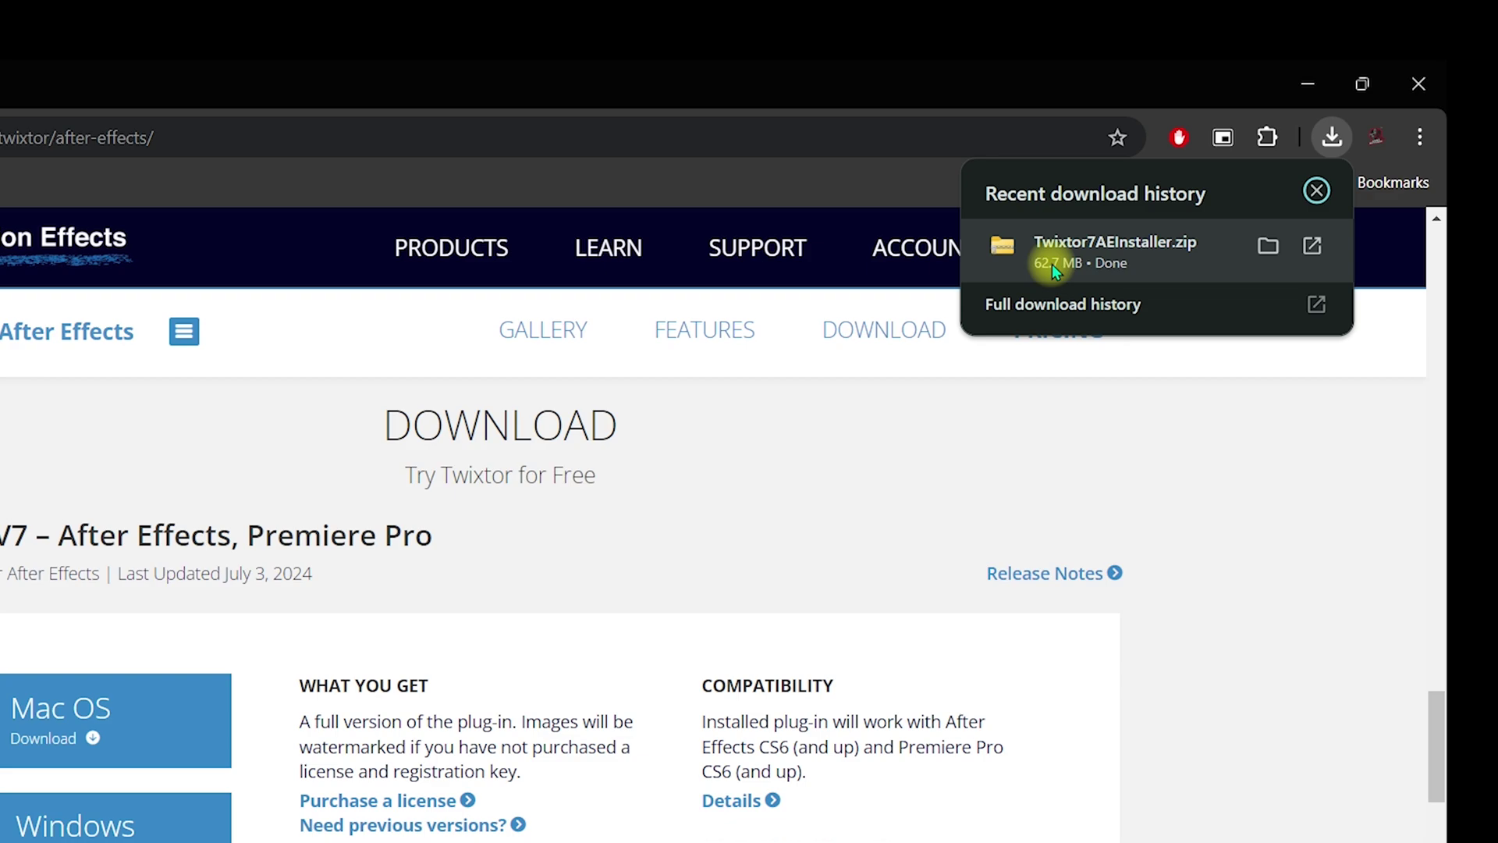
Extract Twixtor7AE-7.5.6-windows-installer.exe from Twixtor7AEInstaller.zip onto the Desktop
{"action": "left_click", "coordinate": [1107, 259]}
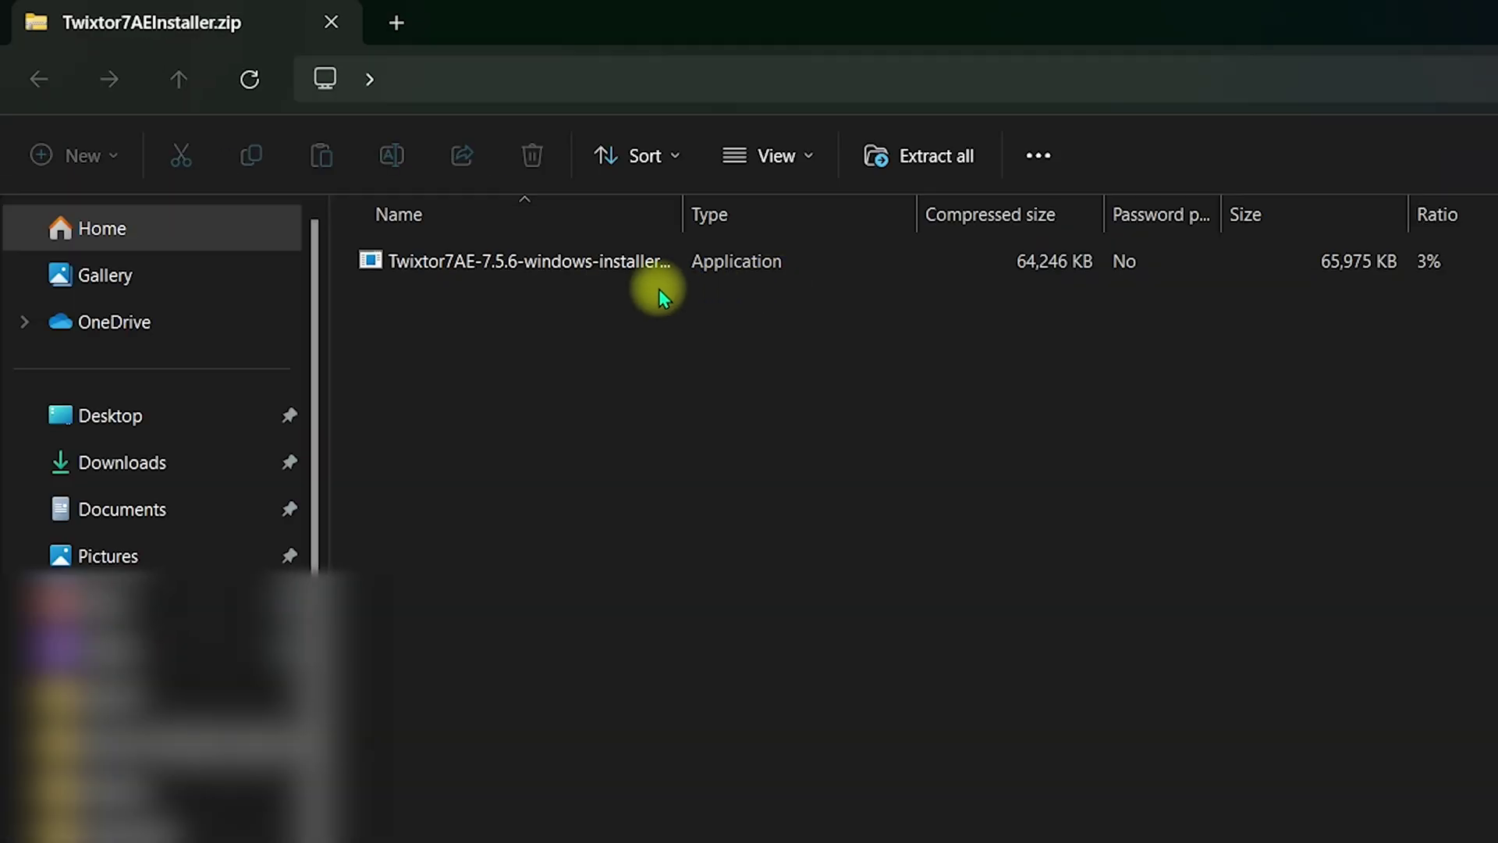
{"action": "left_click", "coordinate": [580, 273]}
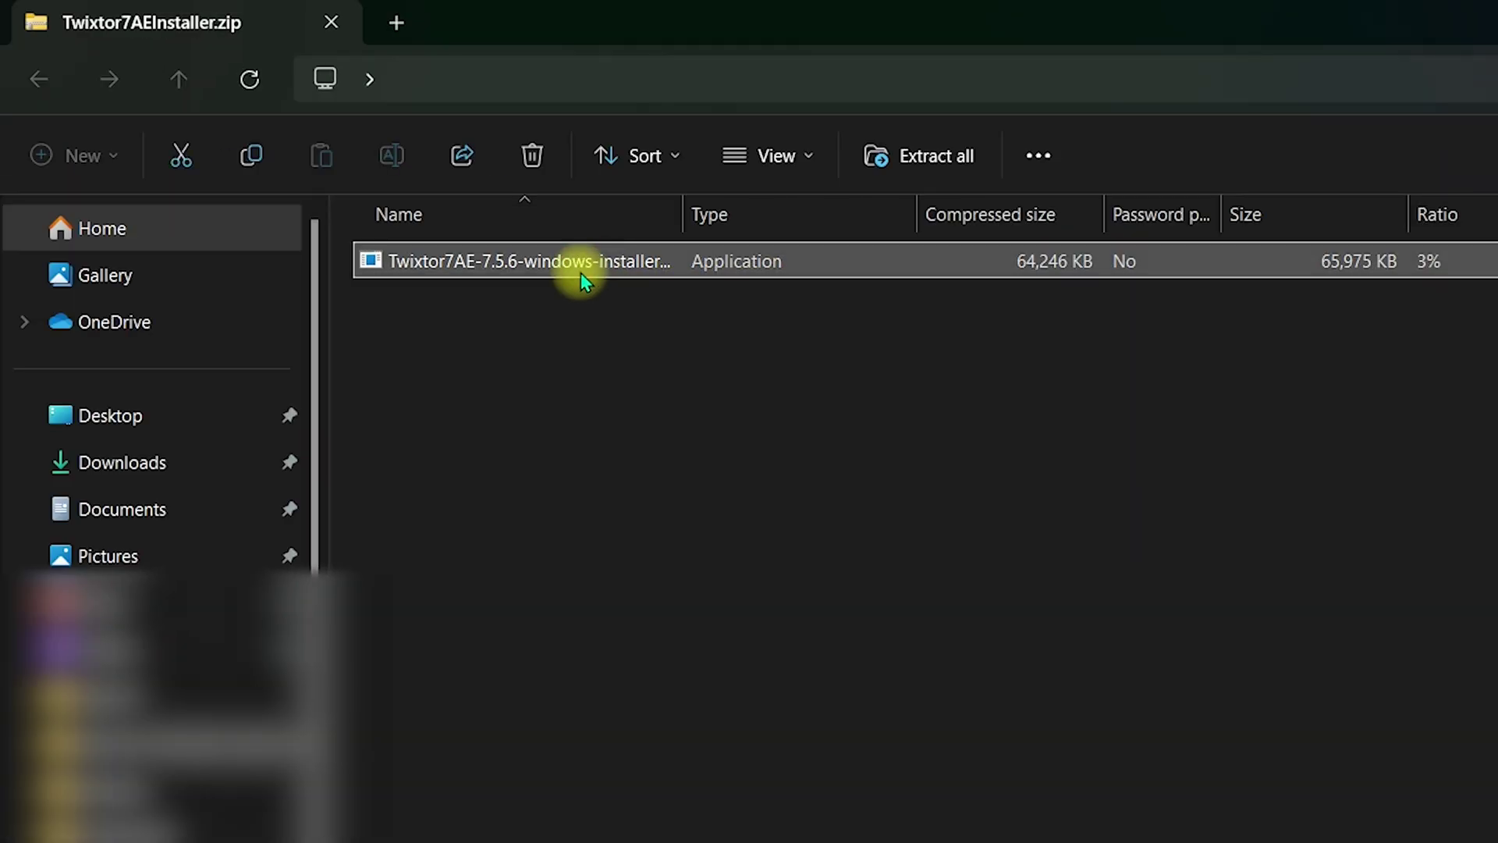
{"action": "left_click", "coordinate": [936, 173]}
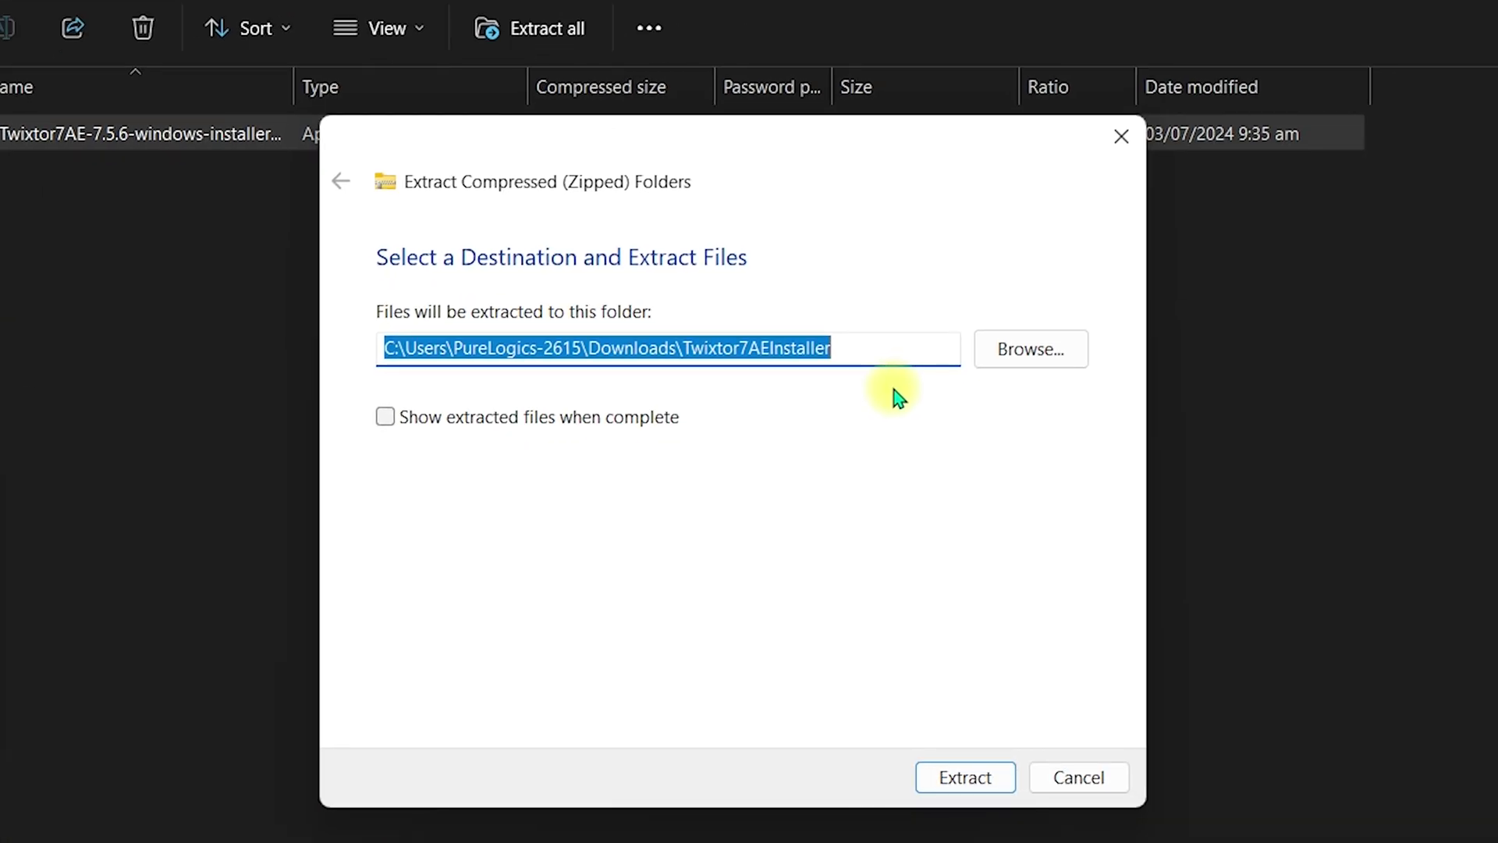
{"action": "left_click", "coordinate": [1041, 350]}
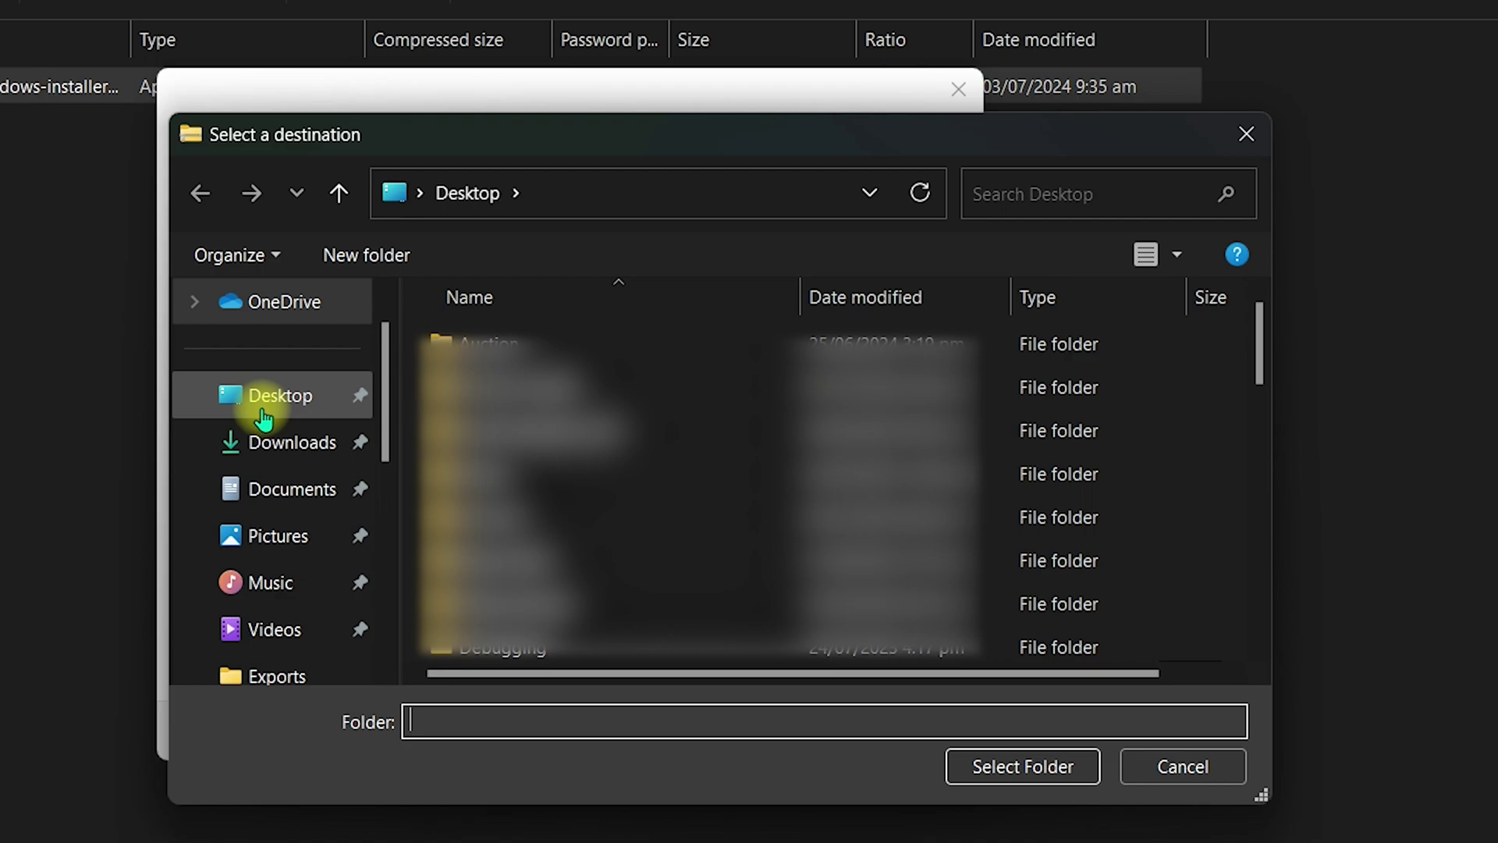
{"action": "left_click", "coordinate": [263, 418]}
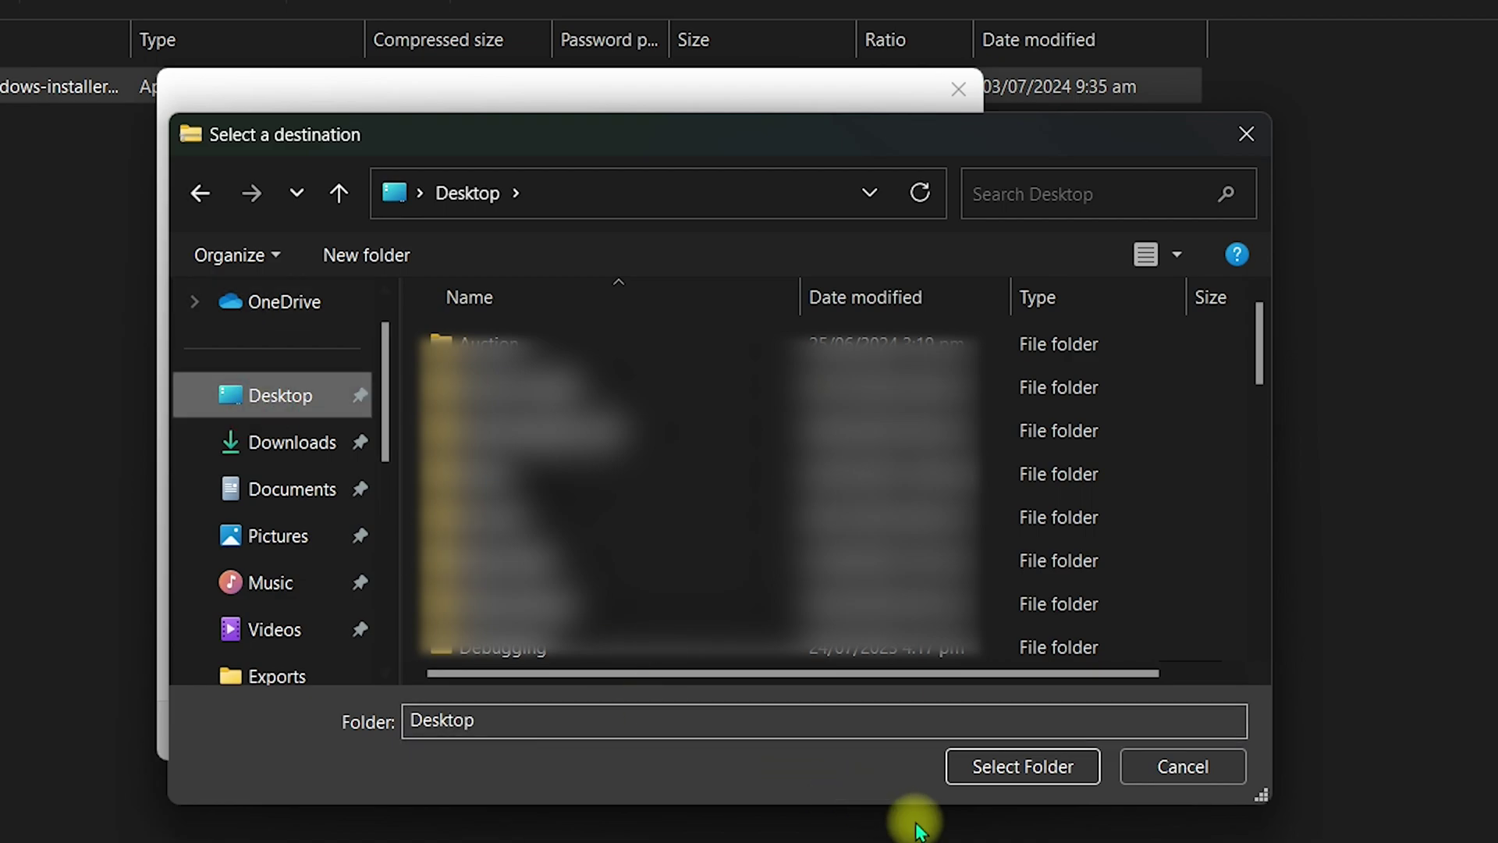
{"action": "left_click", "coordinate": [1052, 776]}
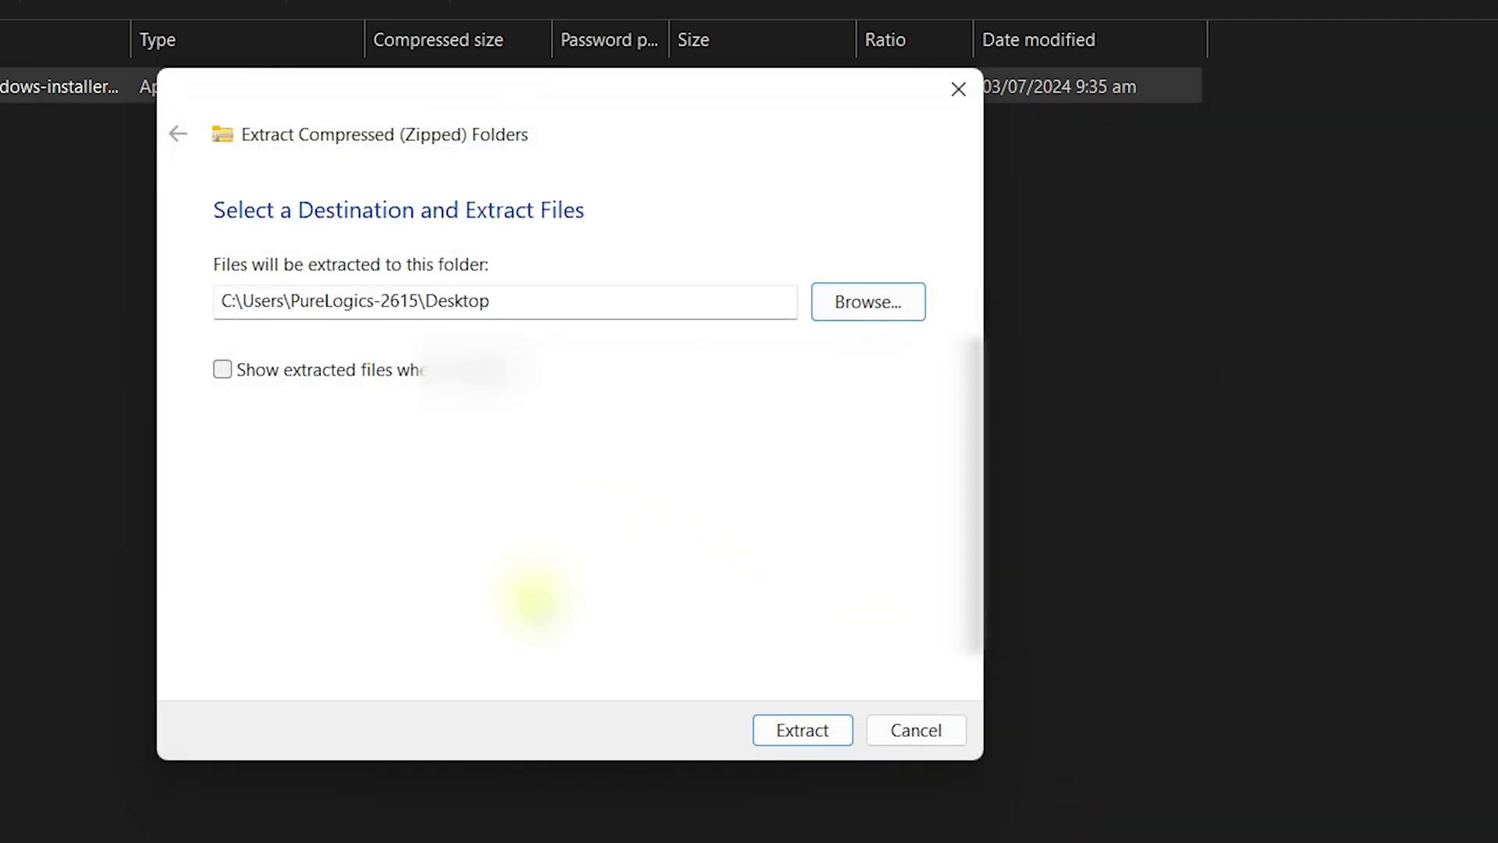
{"action": "left_click", "coordinate": [809, 736]}
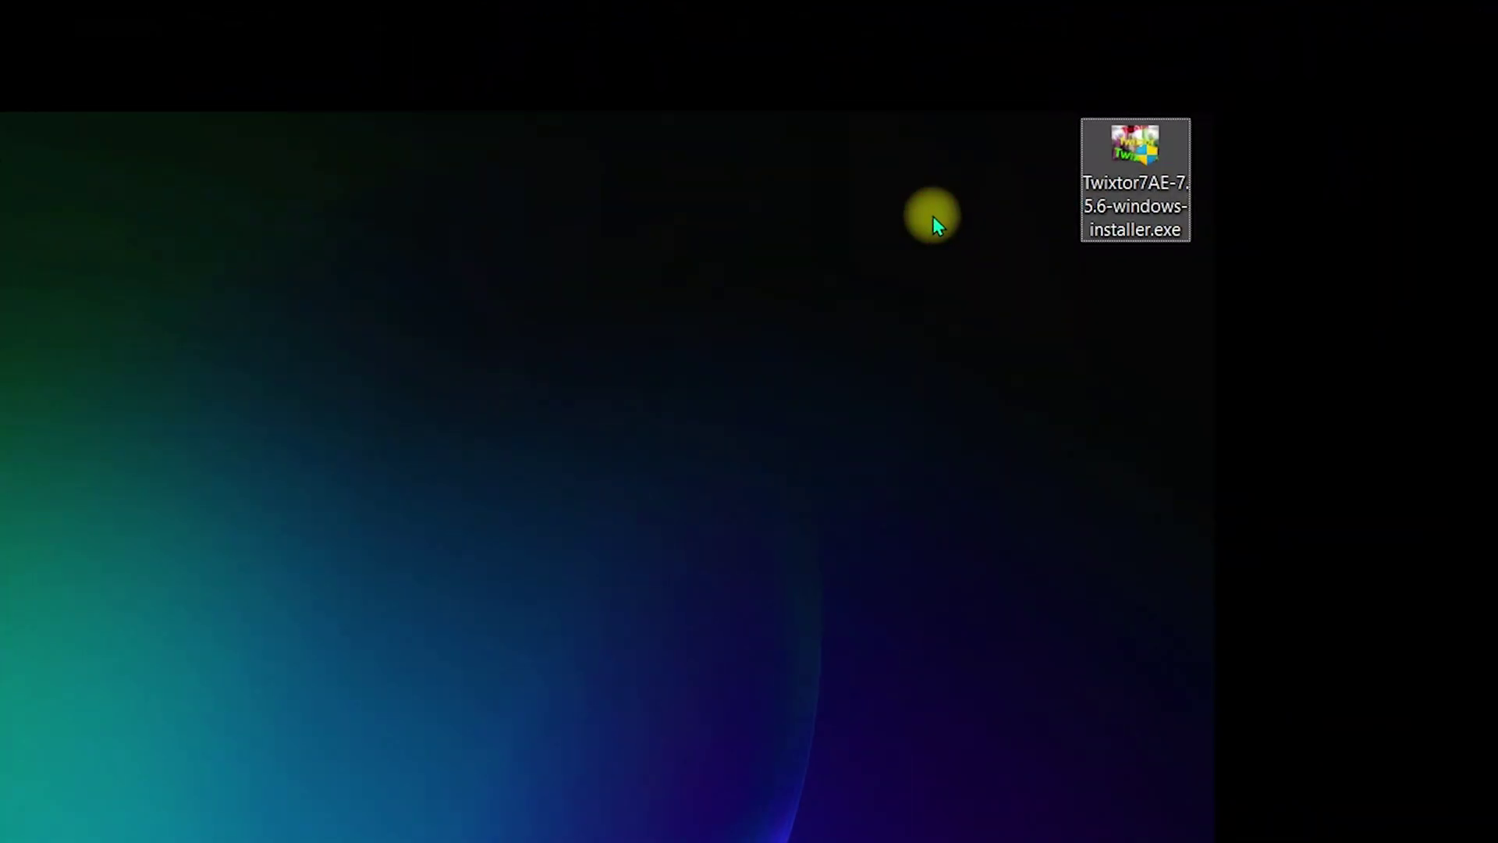
Run the Twixtor7AE-7.5.6 installer from the Desktop and finish the Twixtor v7 setup
{"action": "mouse_move", "coordinate": [1117, 208]}
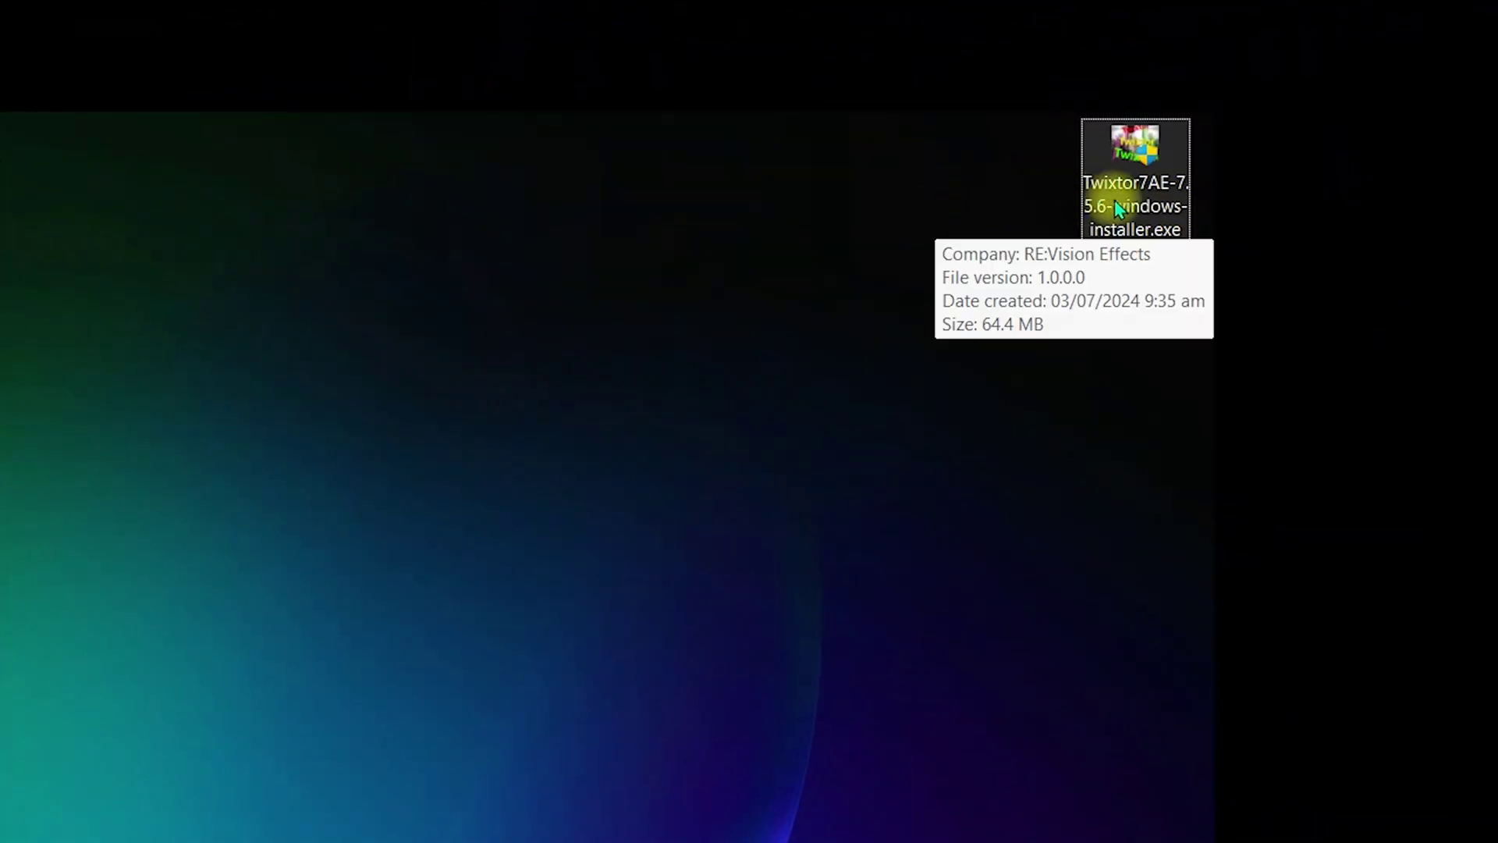
{"action": "double_click", "coordinate": [1155, 205]}
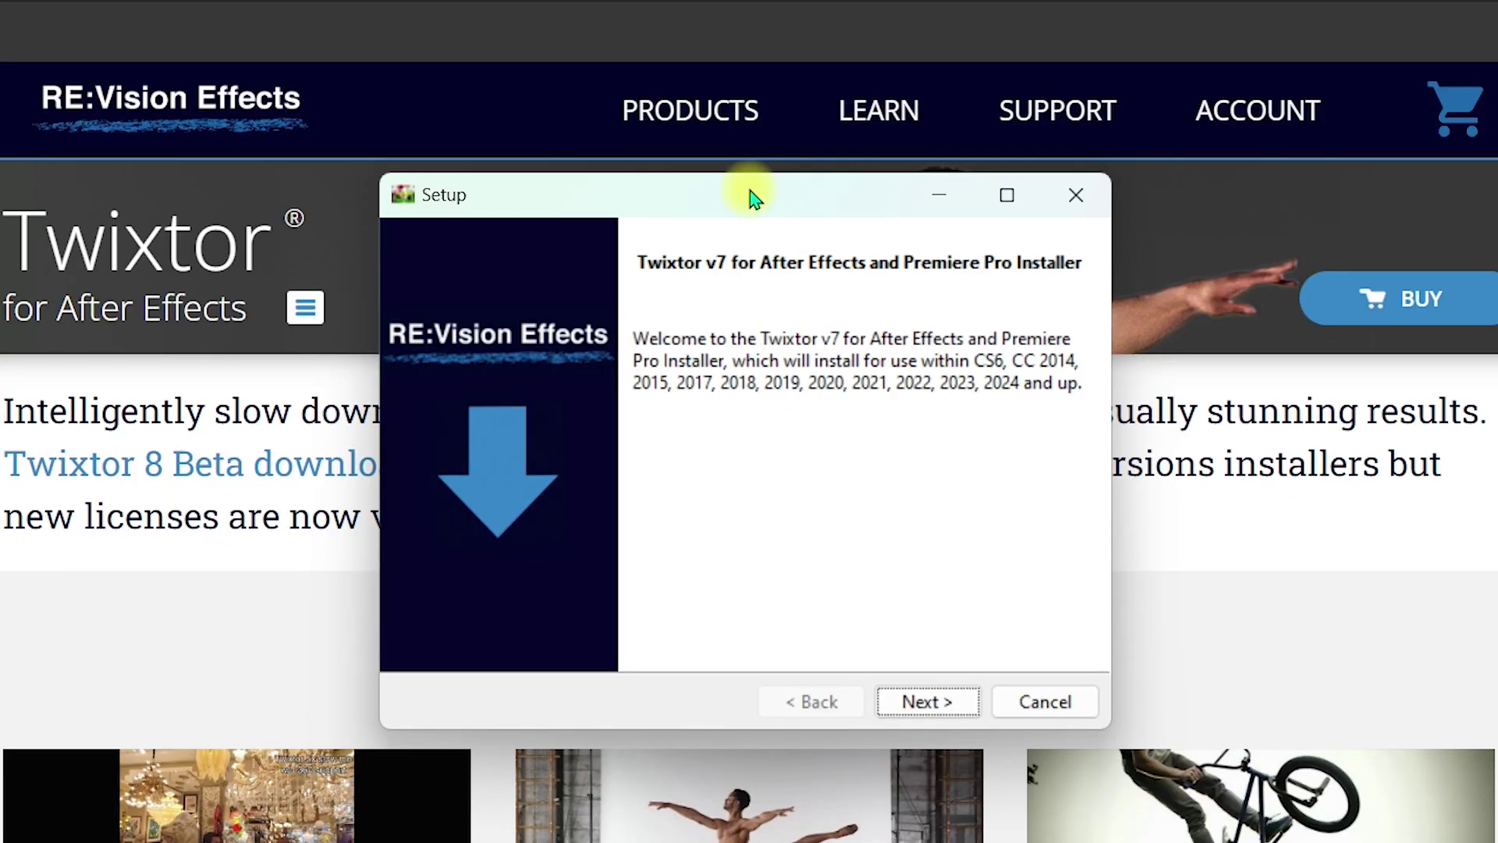
{"action": "left_click", "coordinate": [928, 700]}
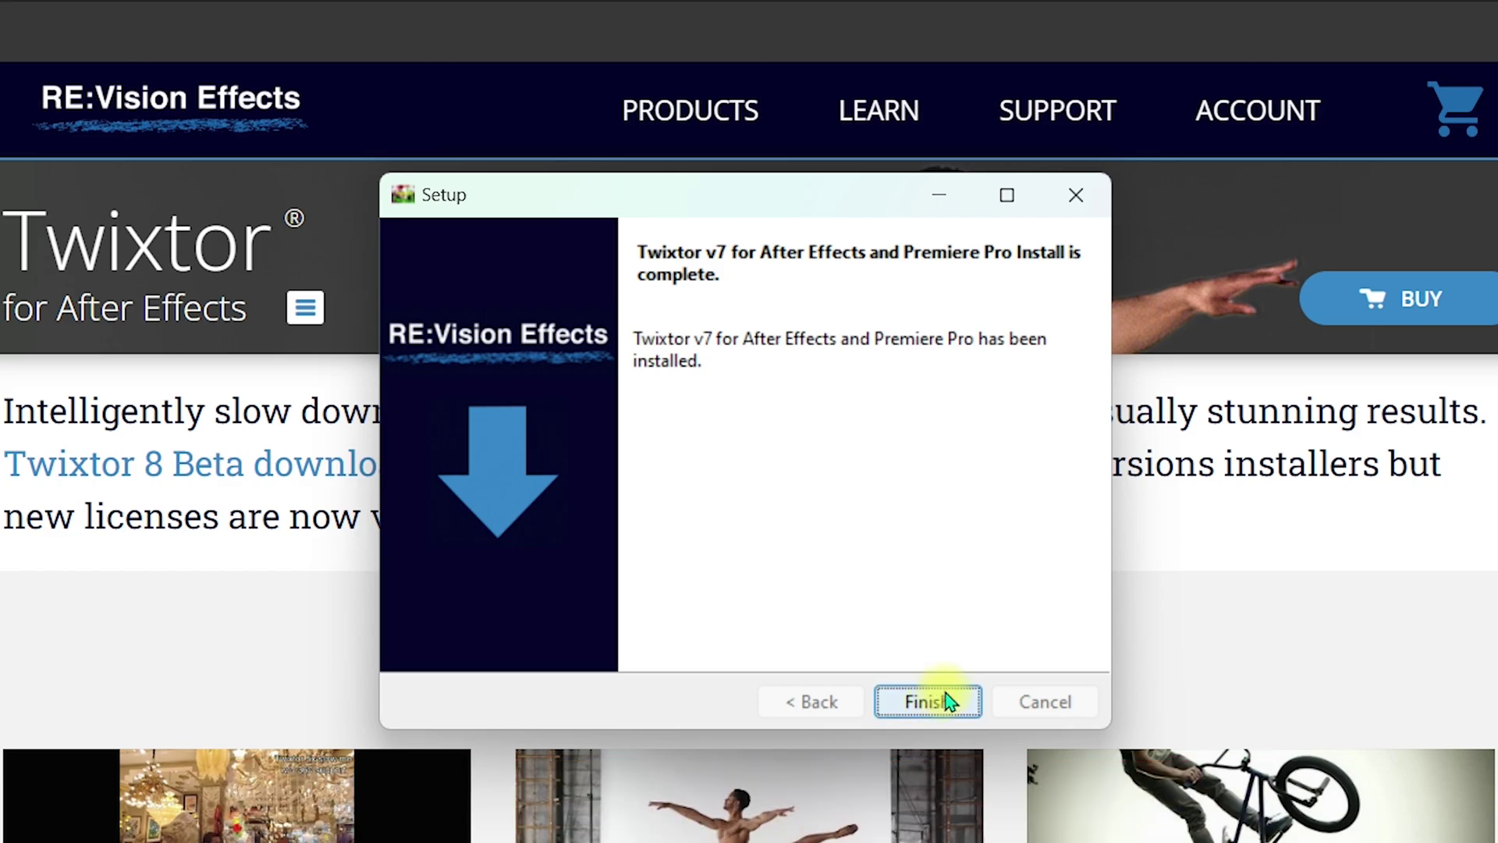
{"action": "left_click", "coordinate": [927, 702]}
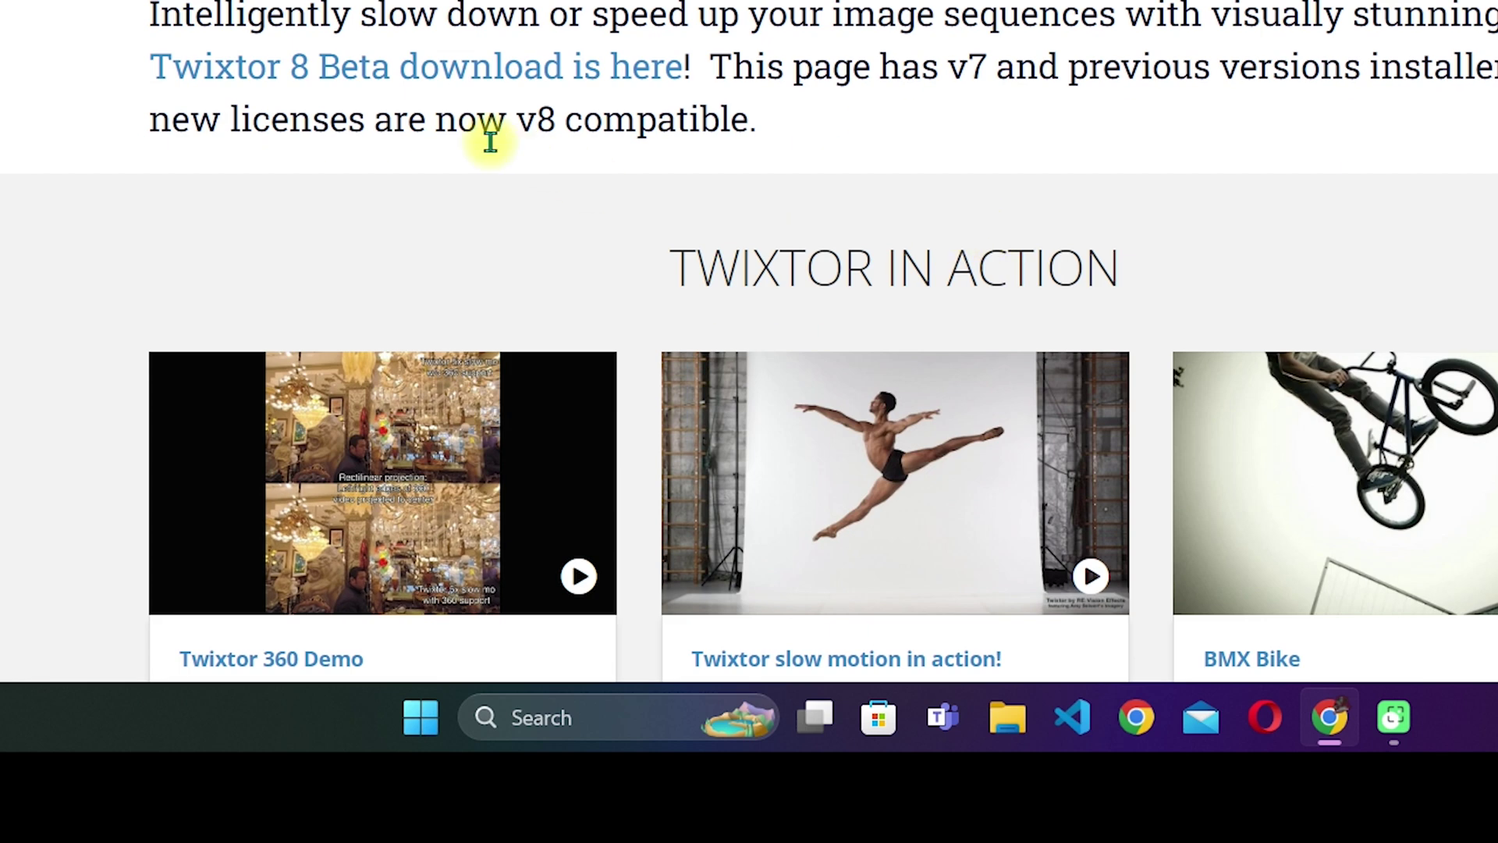
Search 'after' in the Start menu and launch Adobe After Effects 2023
{"action": "left_click", "coordinate": [596, 732]}
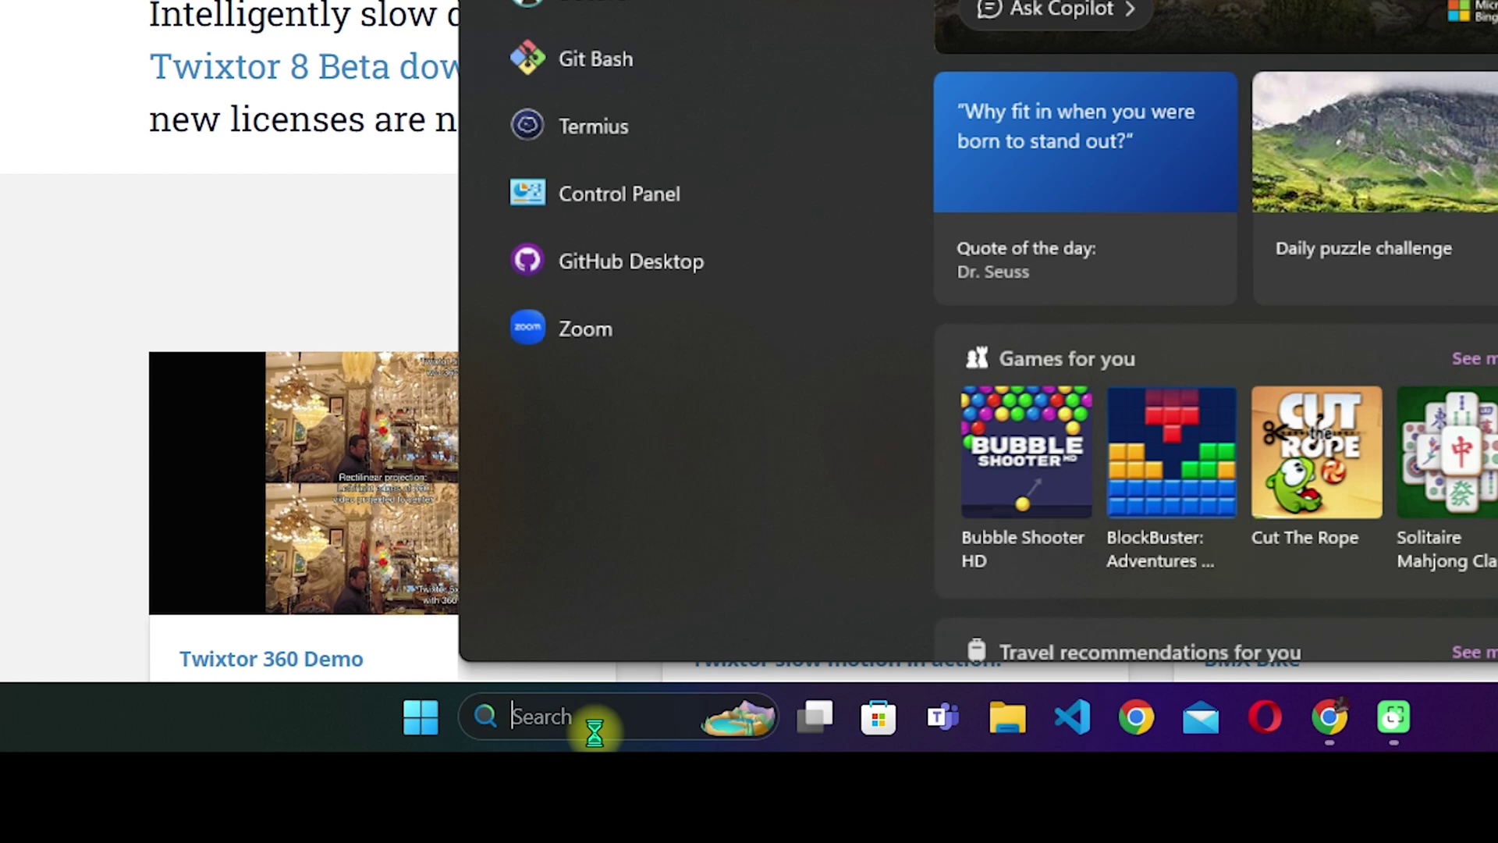
{"action": "type", "text": "after"}
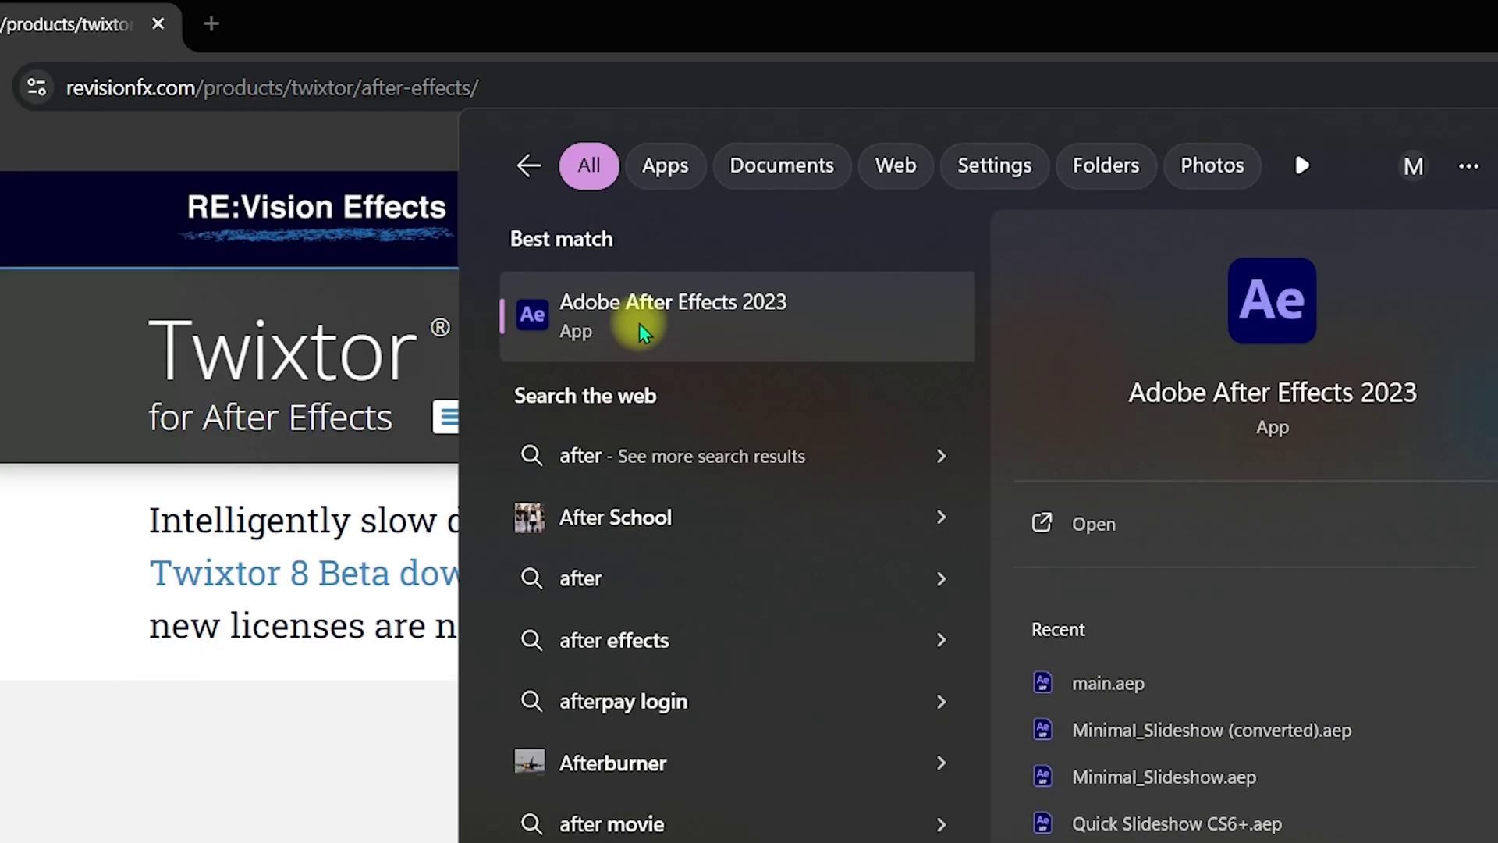
{"action": "left_click", "coordinate": [802, 321]}
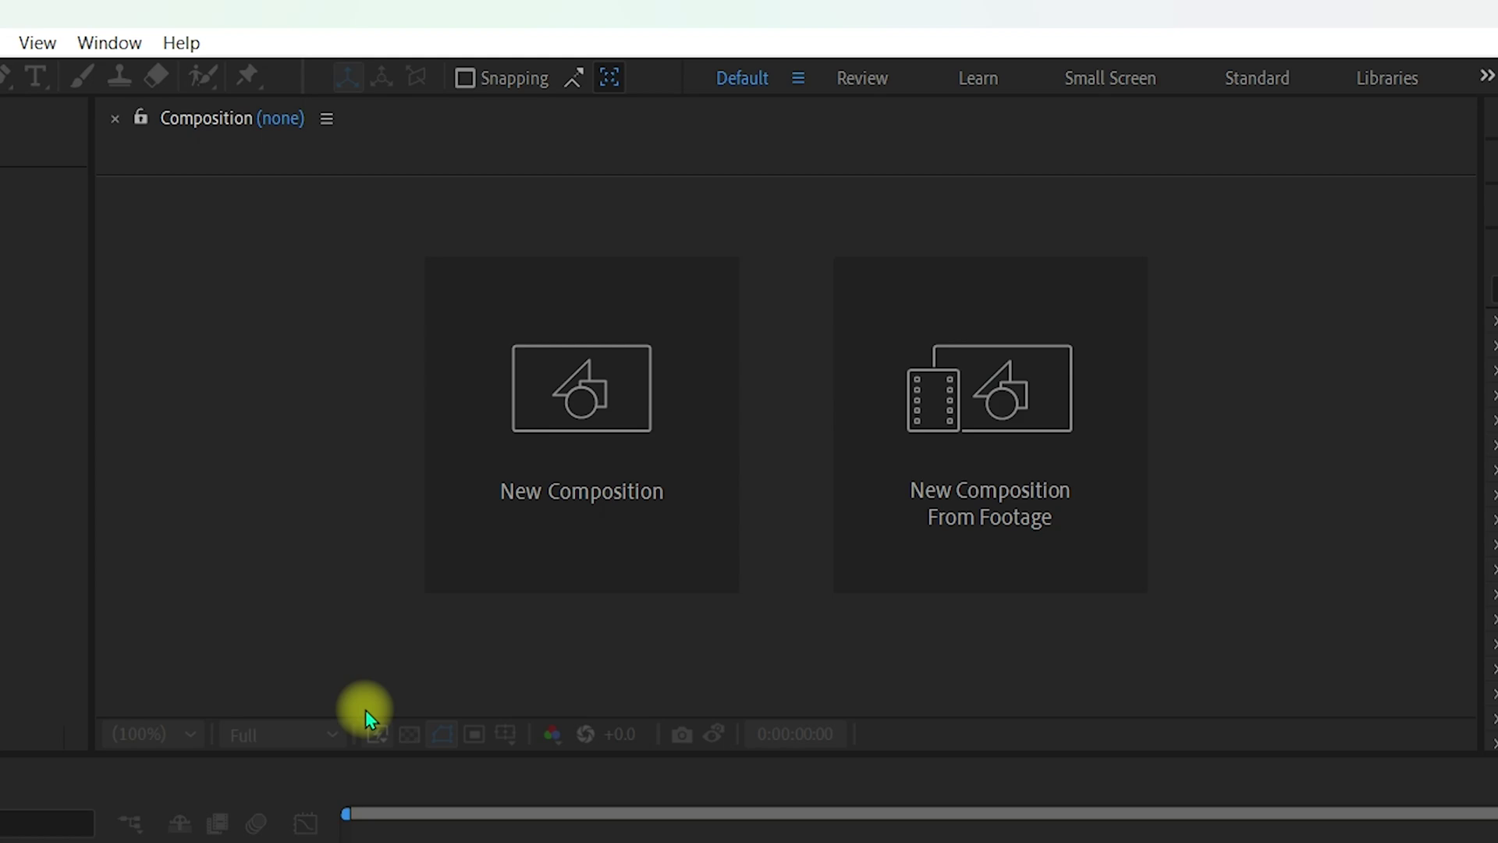
Create the 1920×1080 Comp 1 and confirm Mercury GPU Acceleration (OpenCL) in Project Settings
{"action": "left_click", "coordinate": [588, 456]}
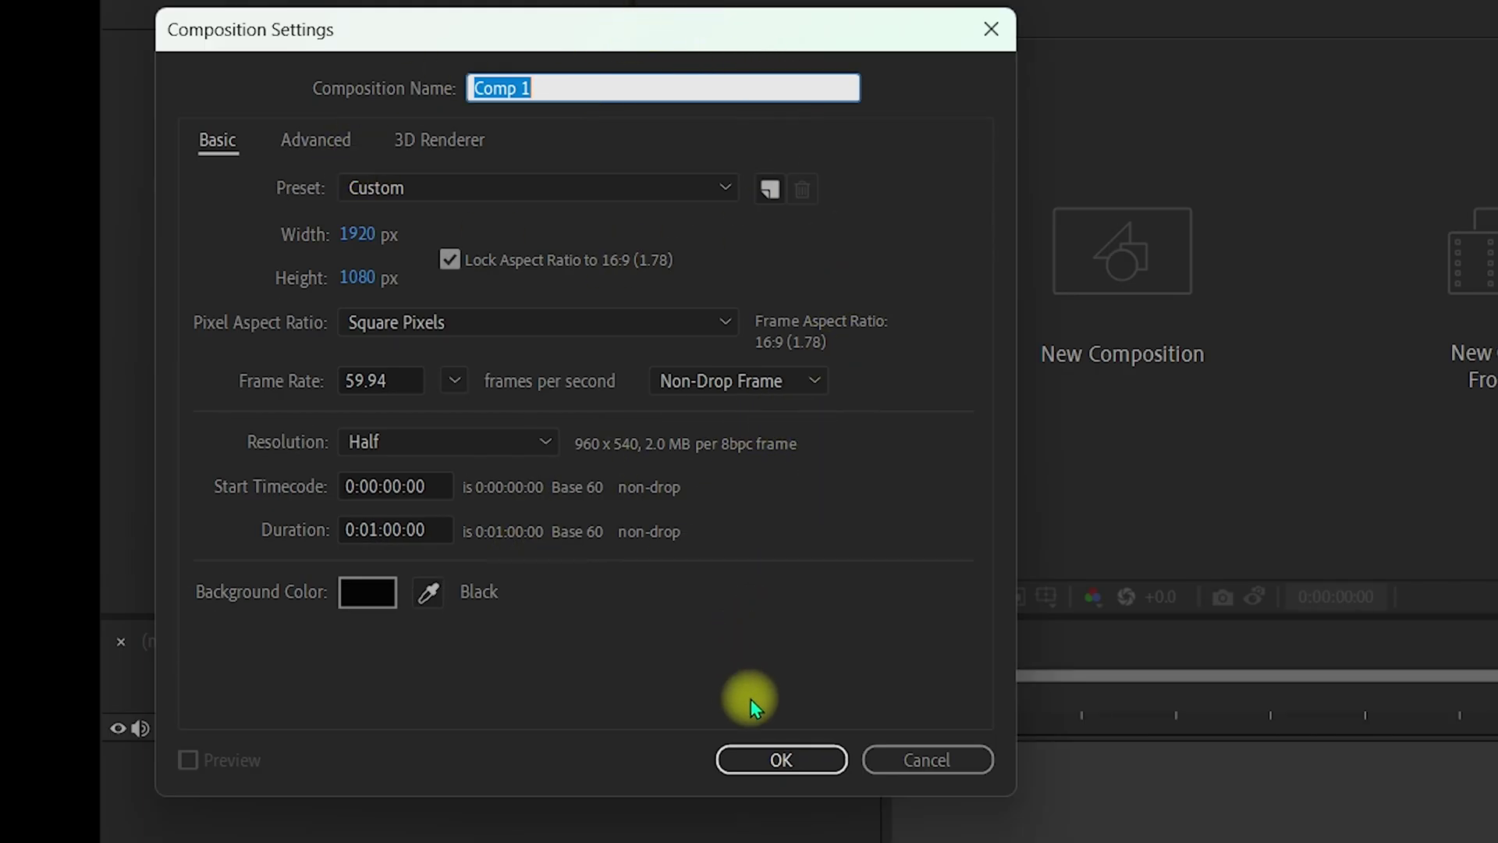
{"action": "left_click", "coordinate": [779, 760]}
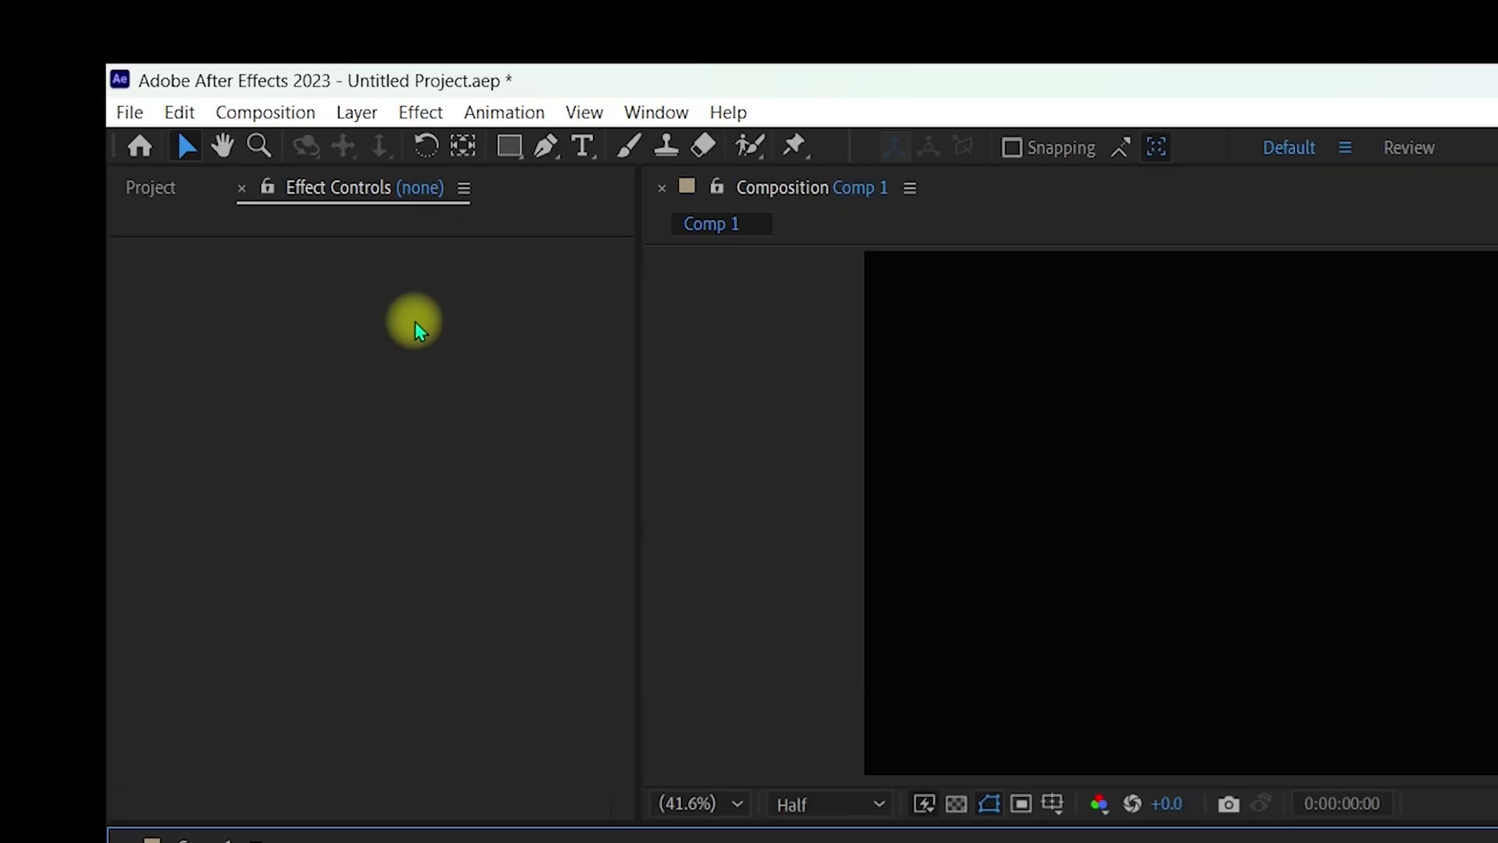
{"action": "left_click", "coordinate": [128, 111]}
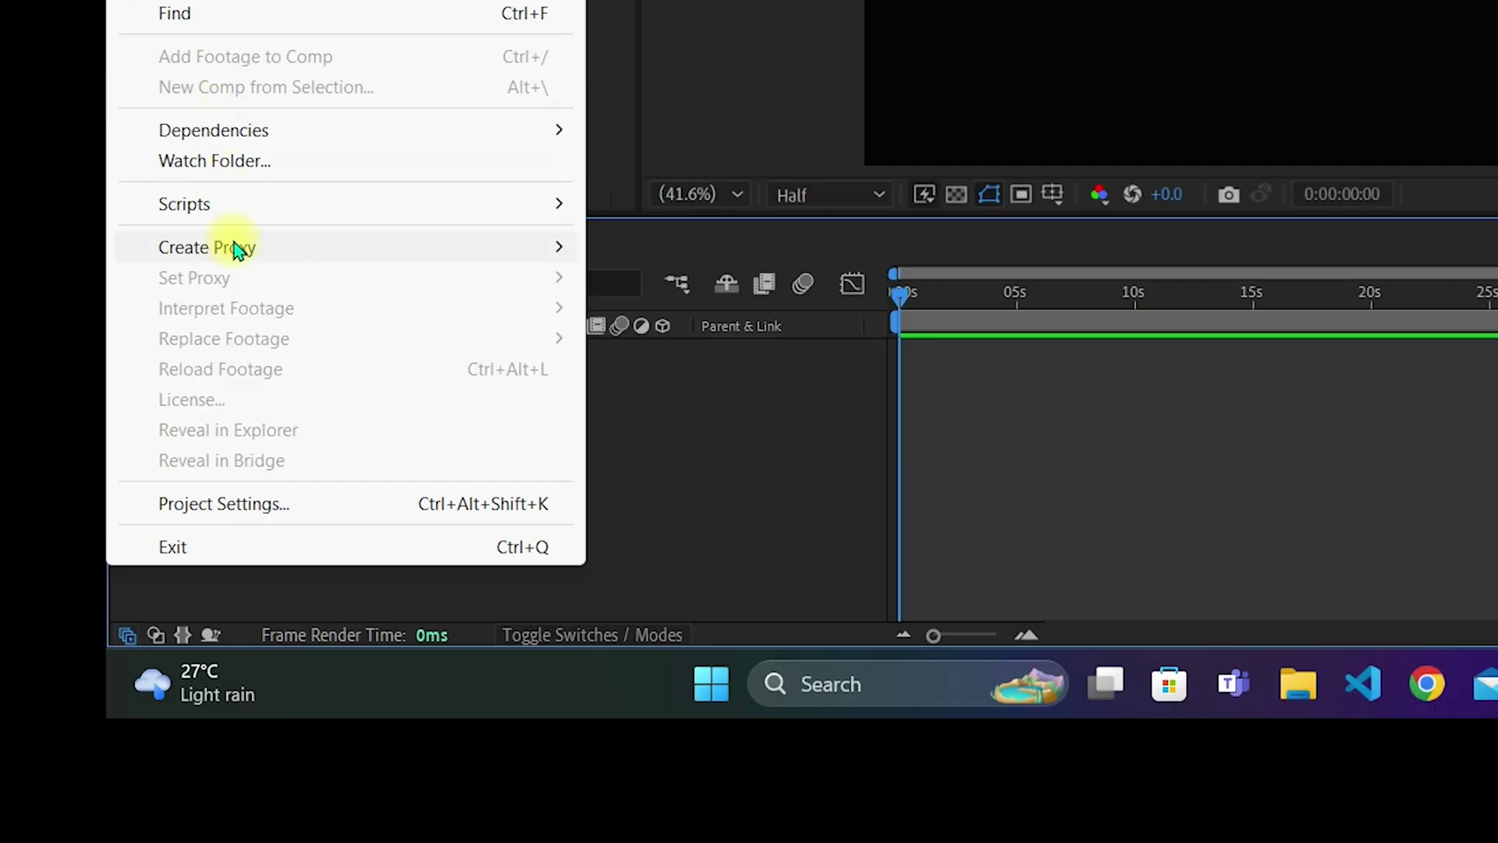
{"action": "left_click", "coordinate": [282, 495]}
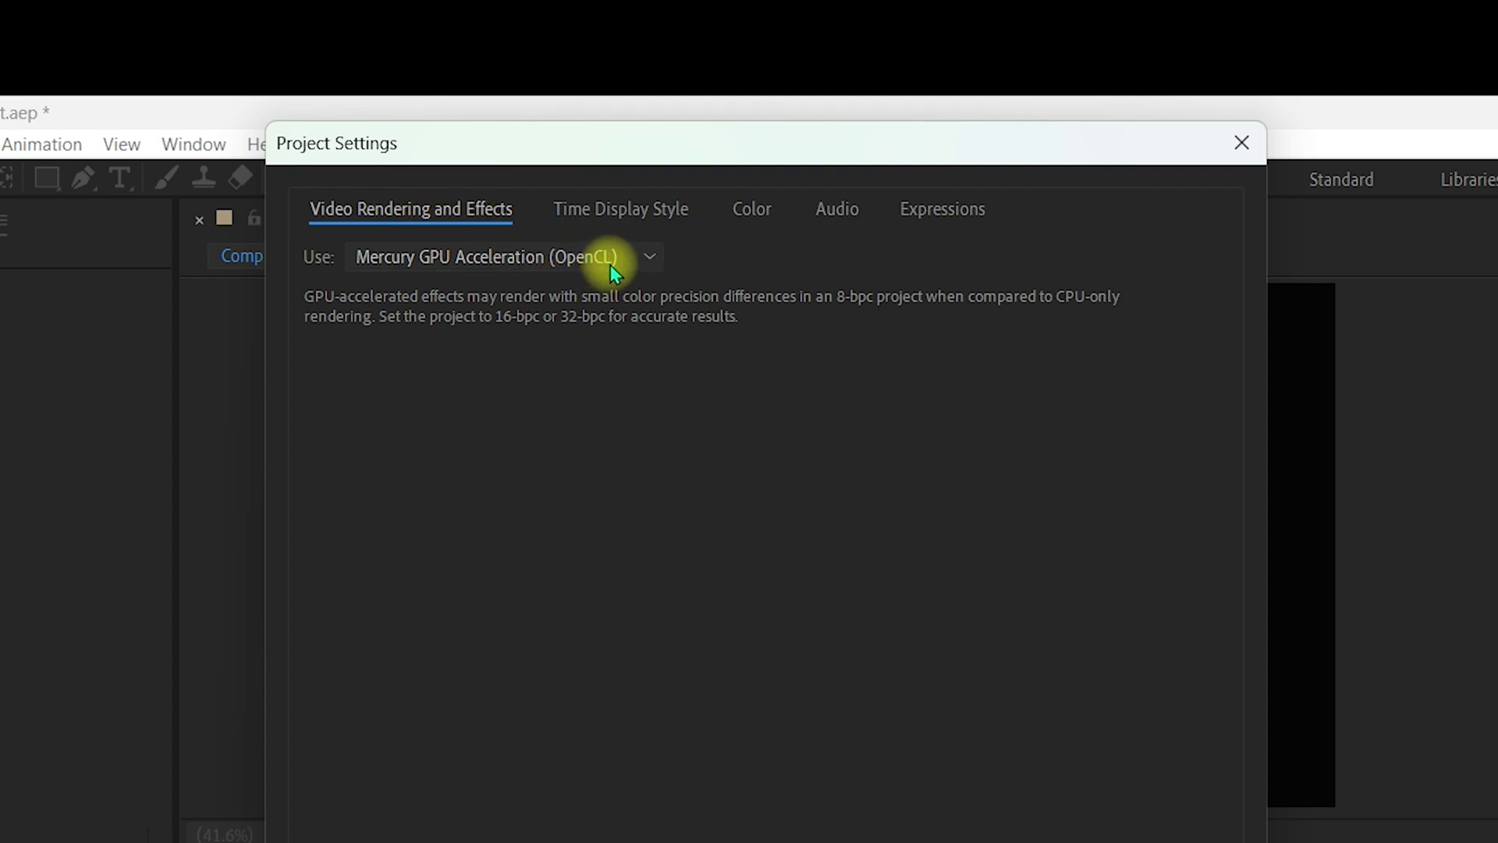
{"action": "left_click", "coordinate": [469, 261]}
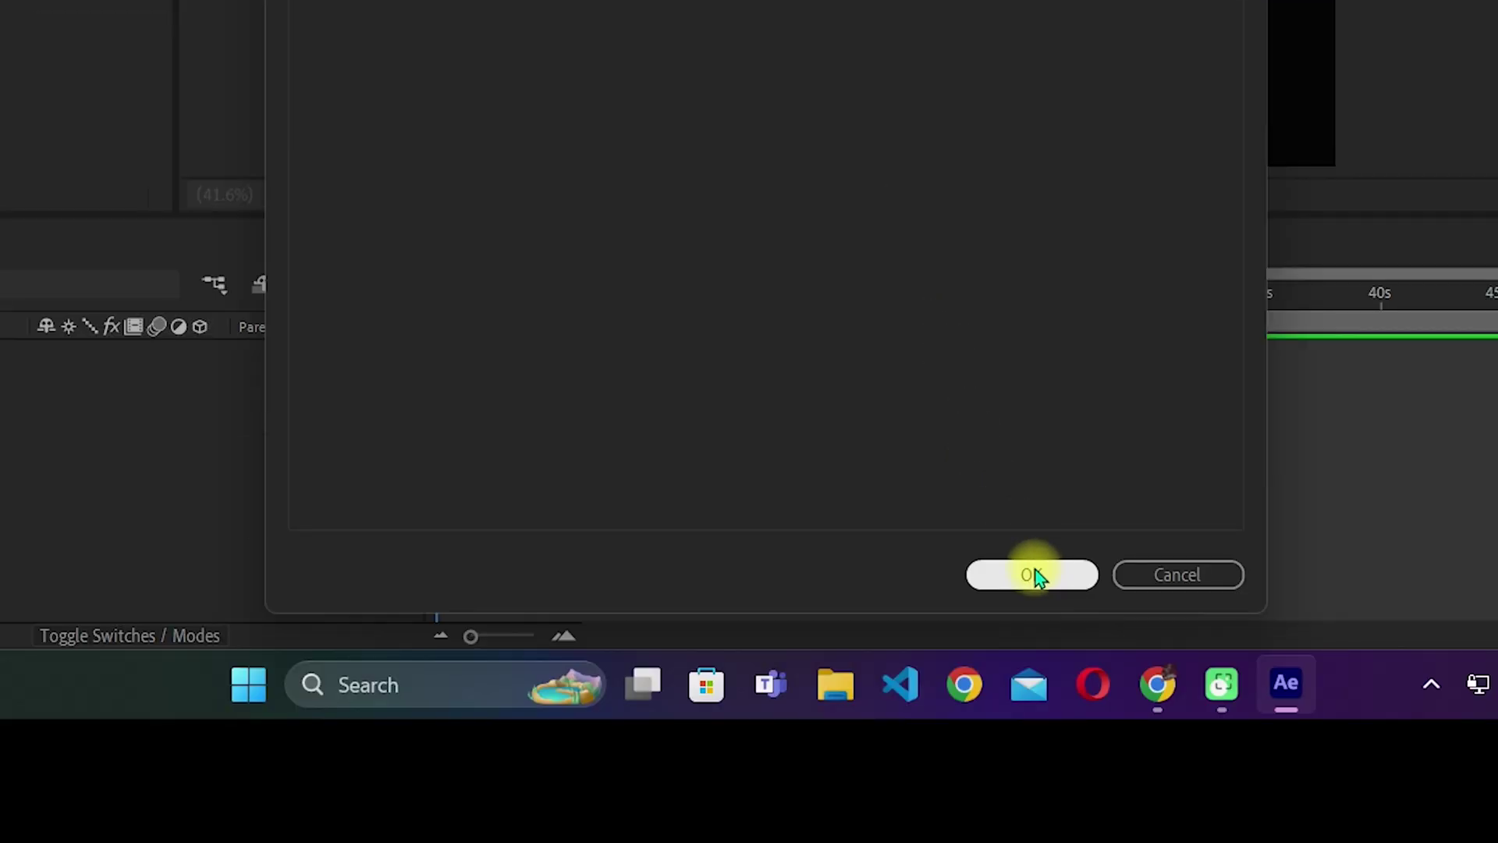
{"action": "left_click", "coordinate": [1031, 575]}
{"action": "left_click", "coordinate": [154, 101]}
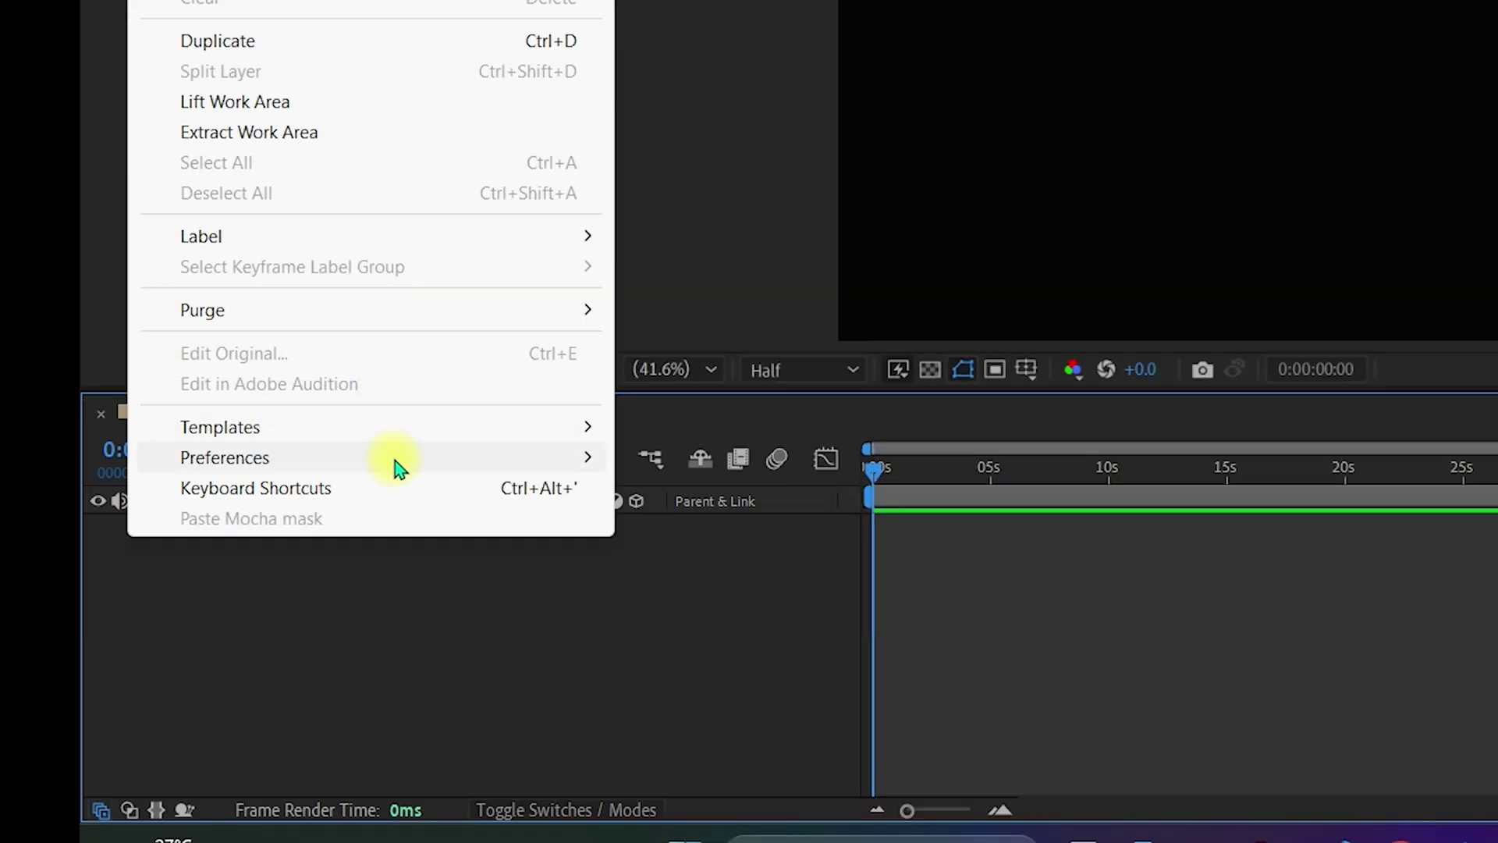
Enable Allow Scripts to Write Files and Access Network in Scripting & Expressions preferences
{"action": "mouse_move", "coordinate": [395, 460]}
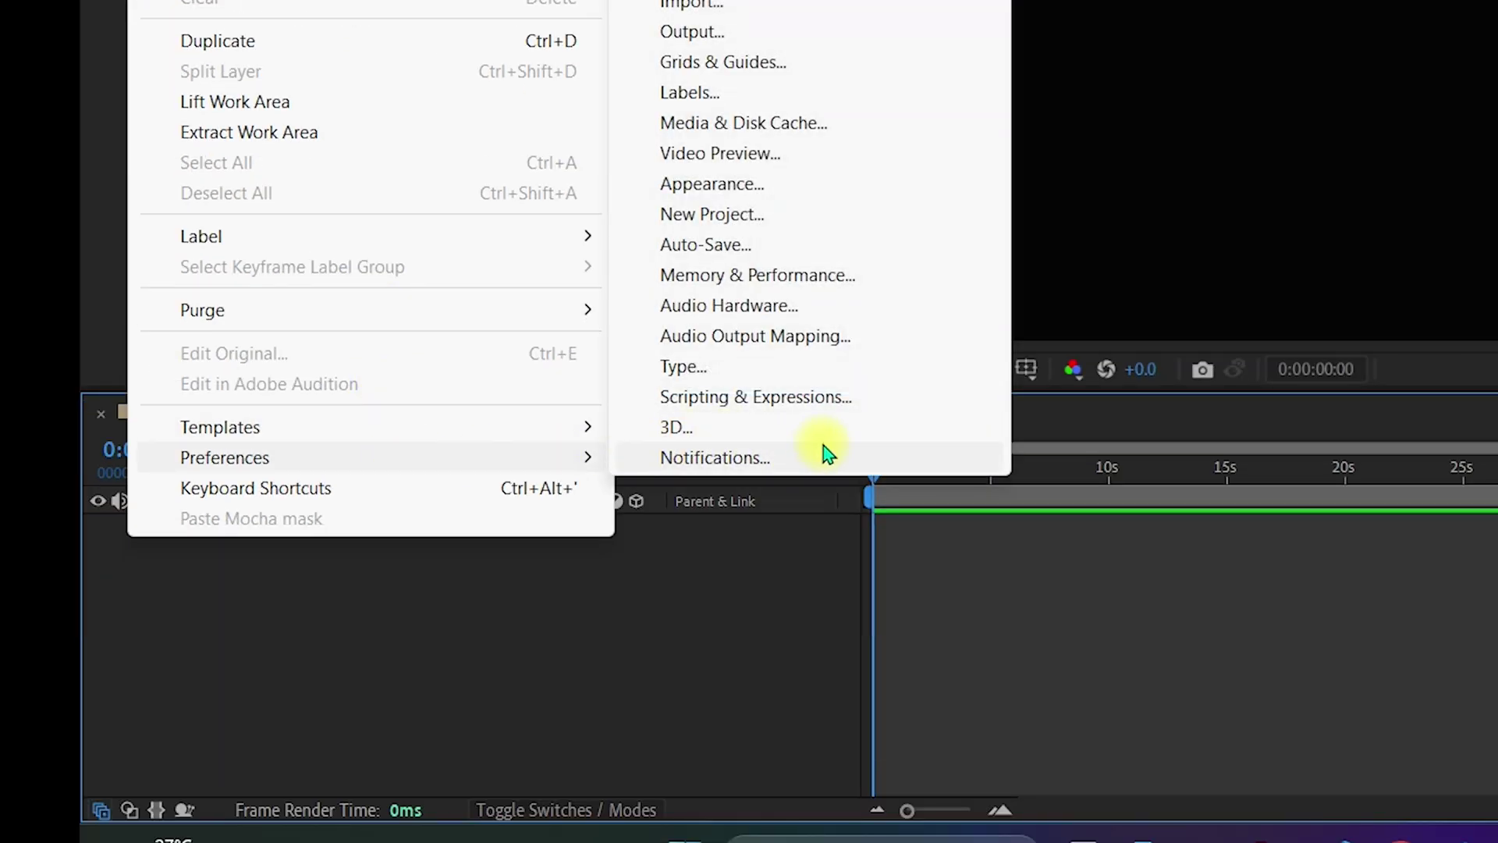
{"action": "left_click", "coordinate": [850, 408]}
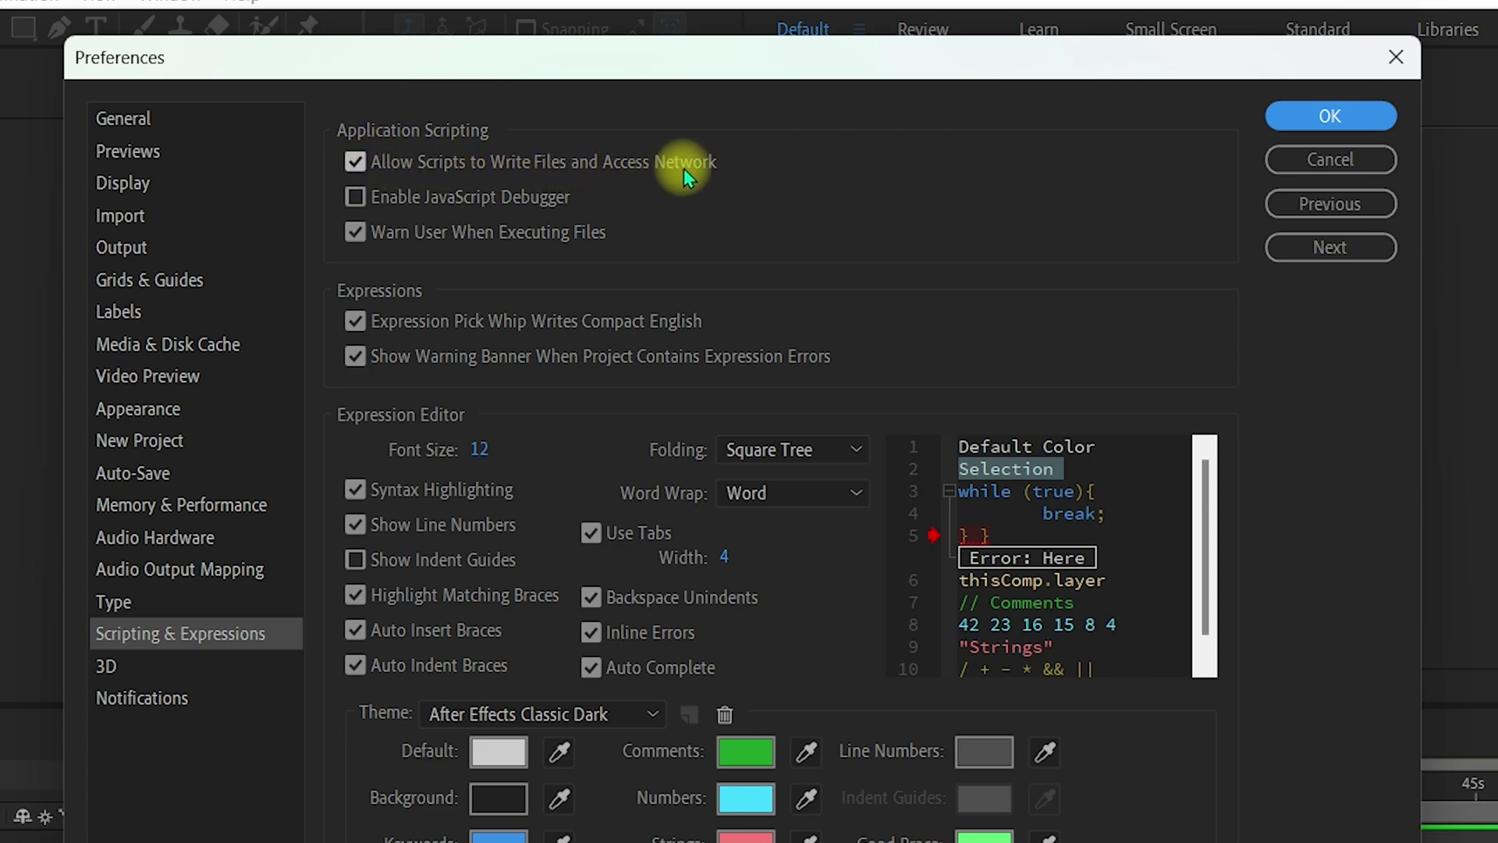
{"action": "left_click", "coordinate": [1331, 117]}
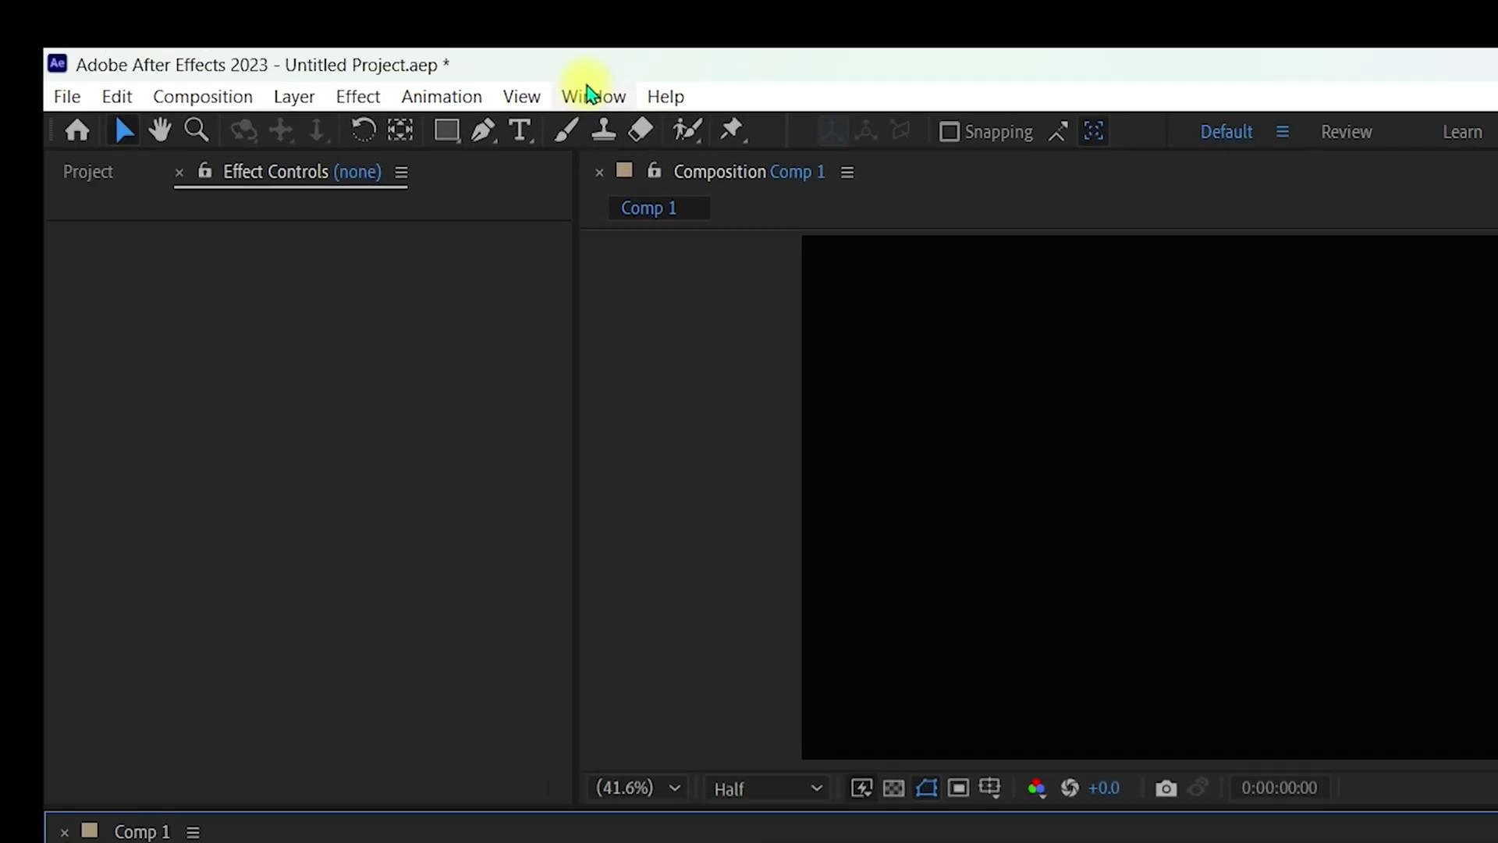
{"action": "left_click", "coordinate": [589, 95]}
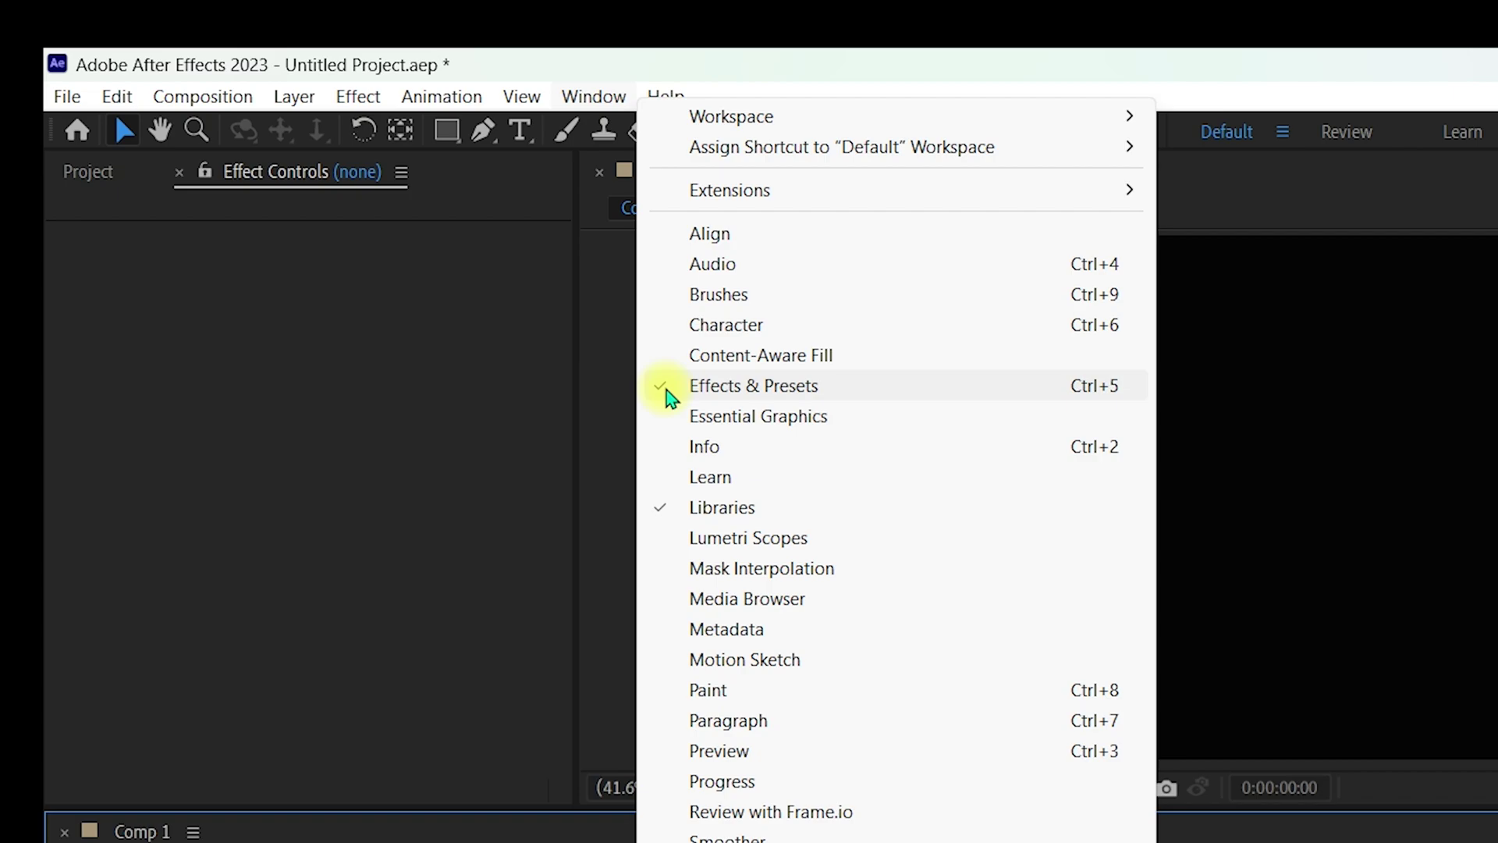
Show Effects & Presets, import GPU Rendering.mp4, and drag it into the Comp 1 timeline
{"action": "left_click", "coordinate": [893, 394]}
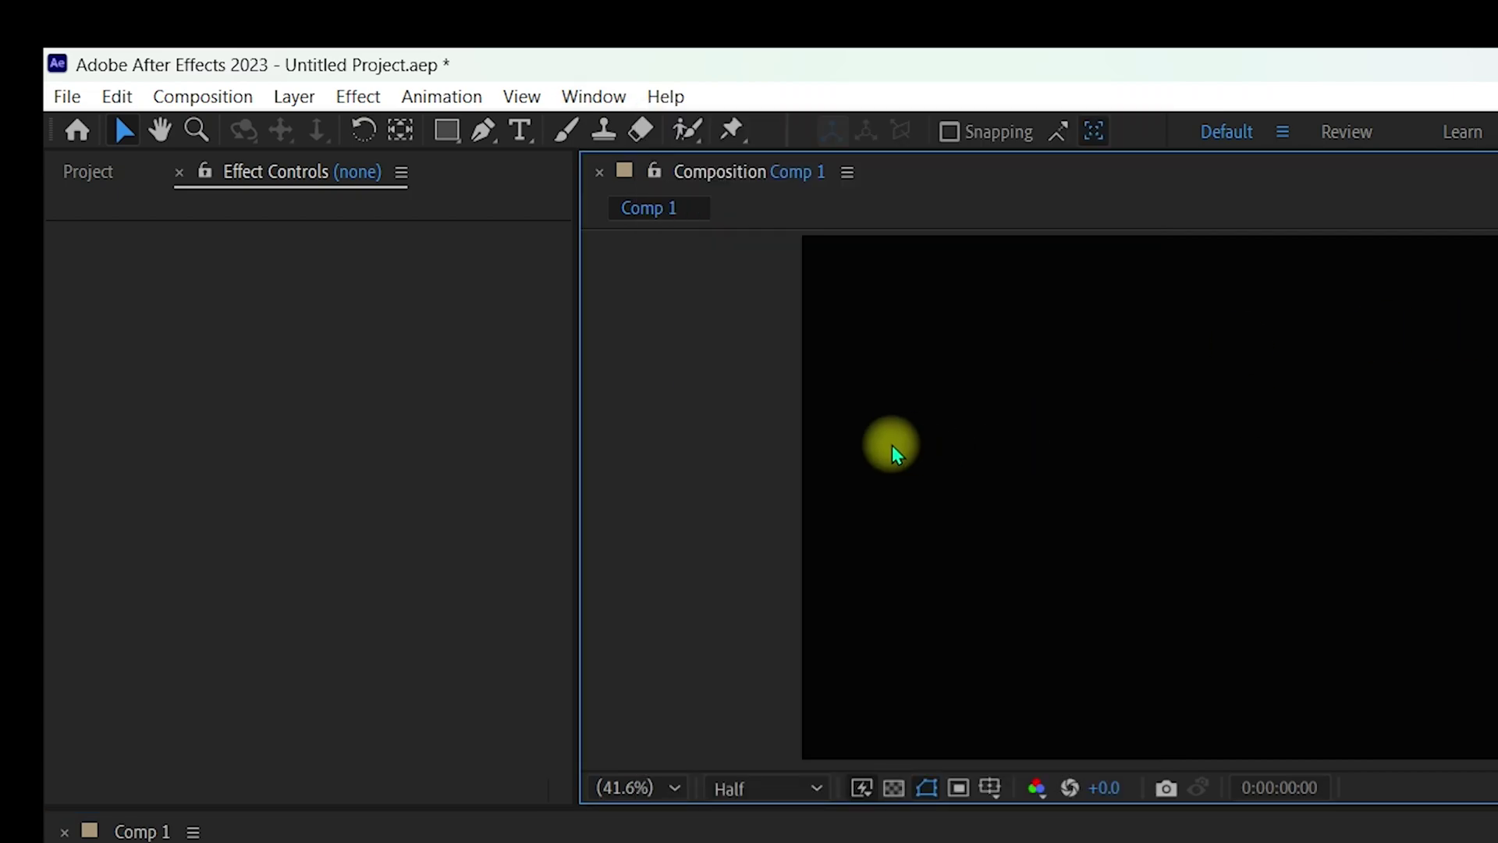
{"action": "left_click", "coordinate": [83, 175]}
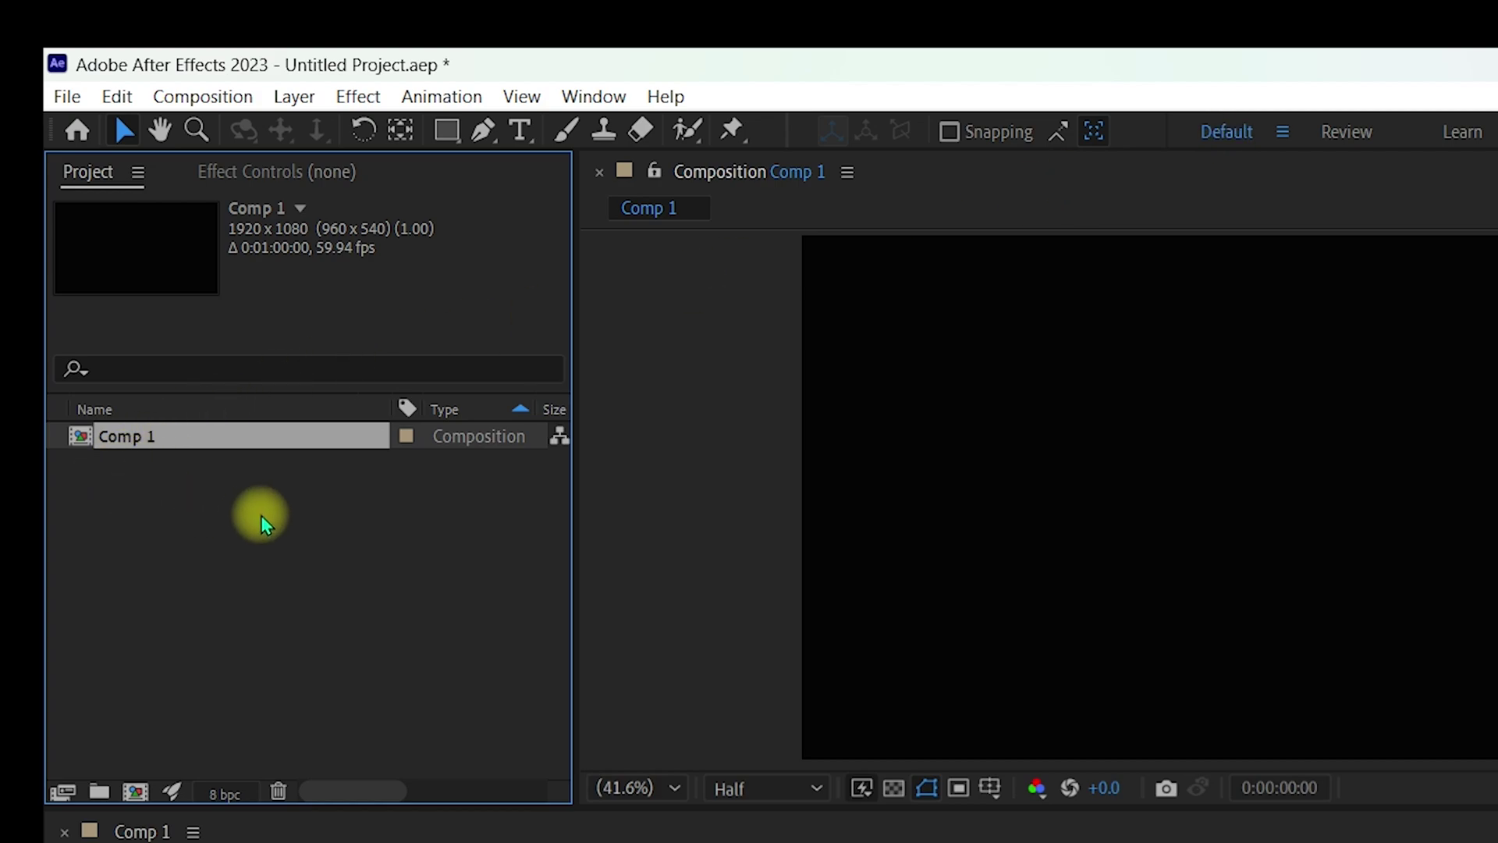
{"action": "right_click", "coordinate": [255, 539]}
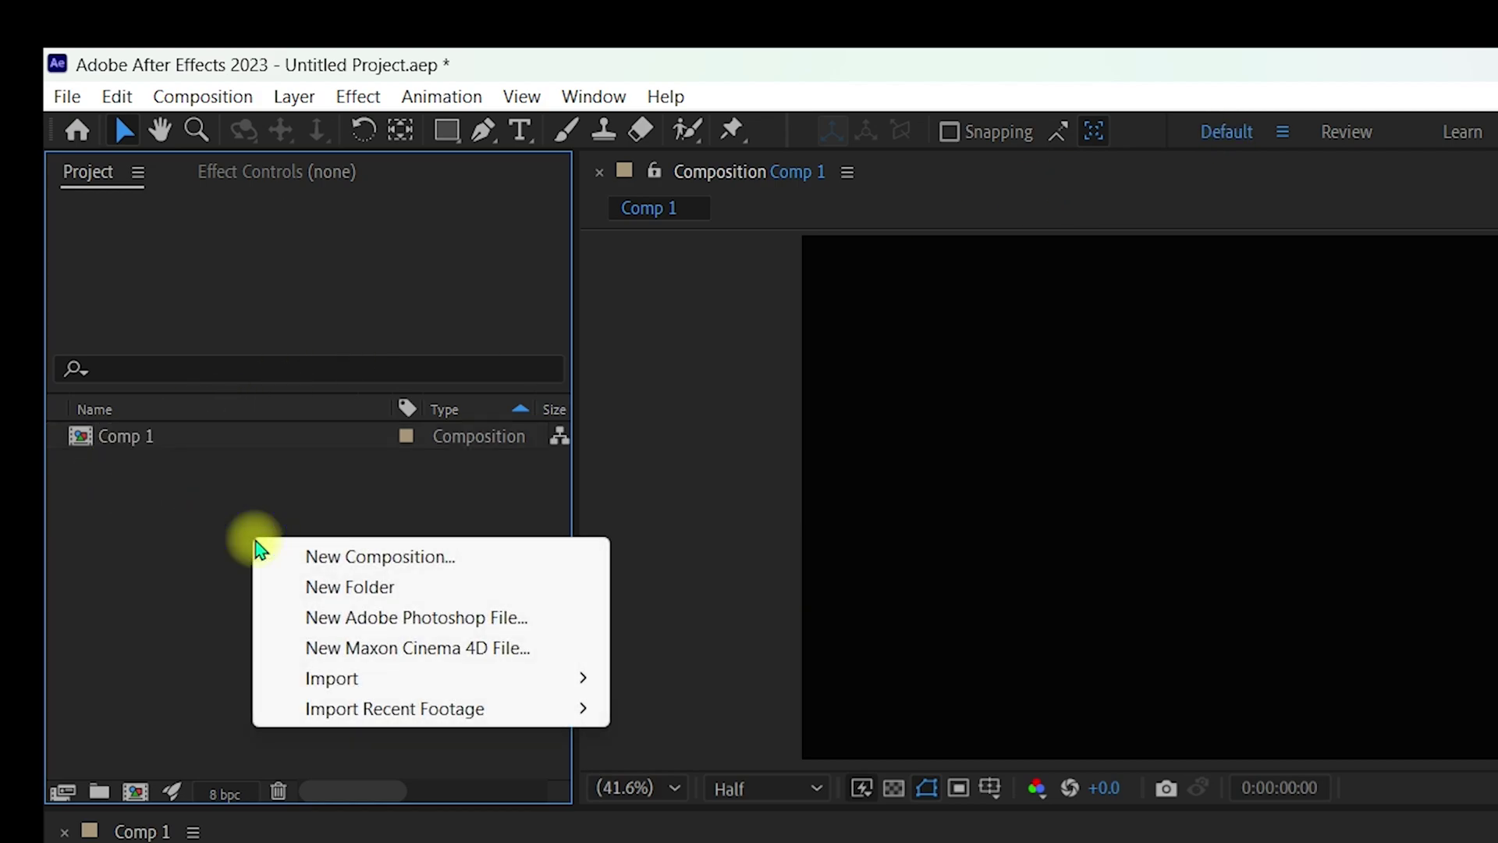
{"action": "mouse_move", "coordinate": [375, 686]}
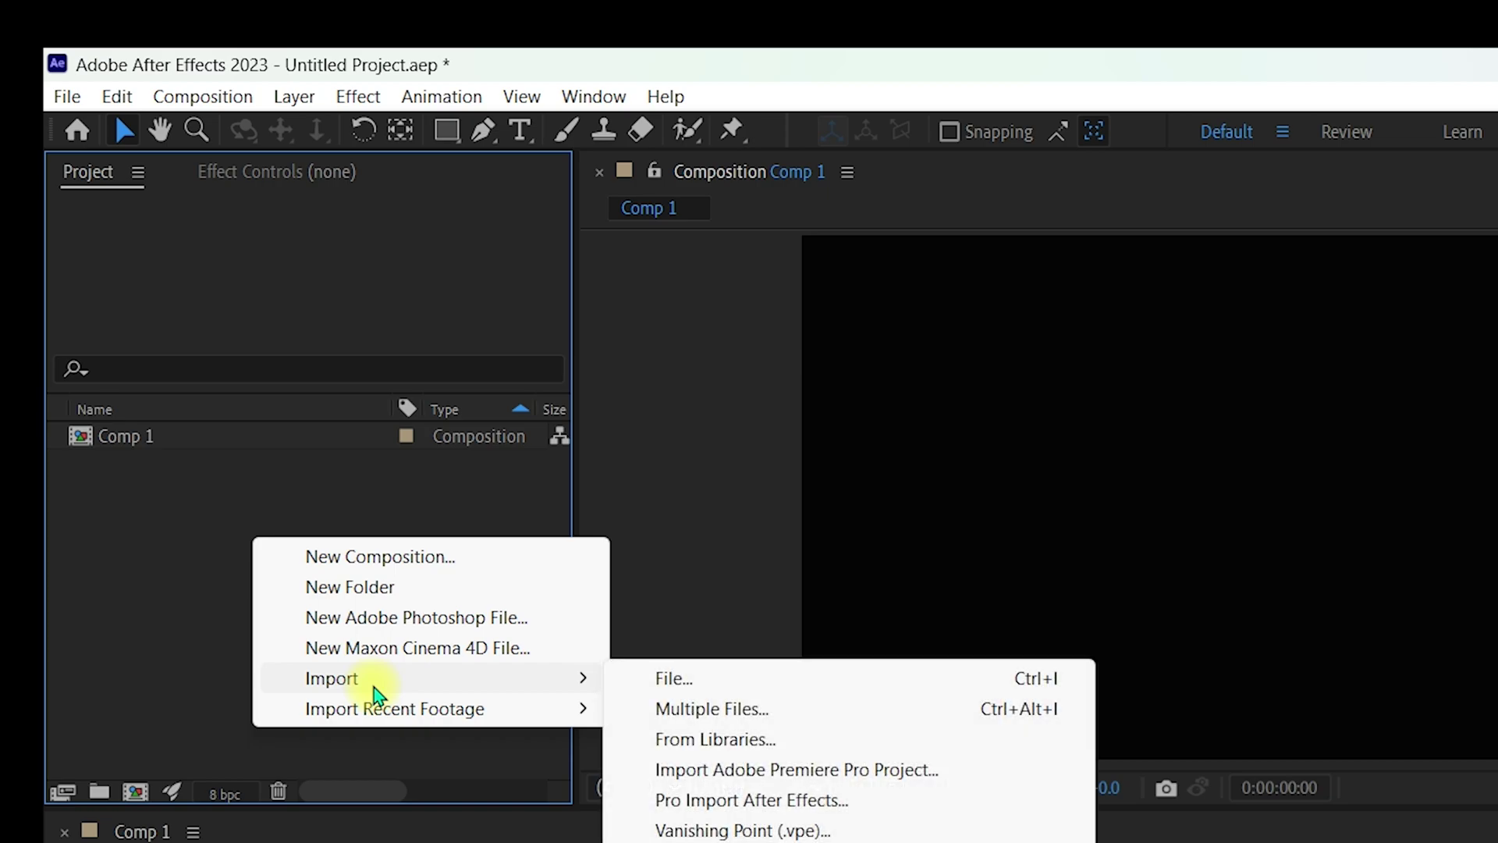
{"action": "left_click", "coordinate": [708, 682]}
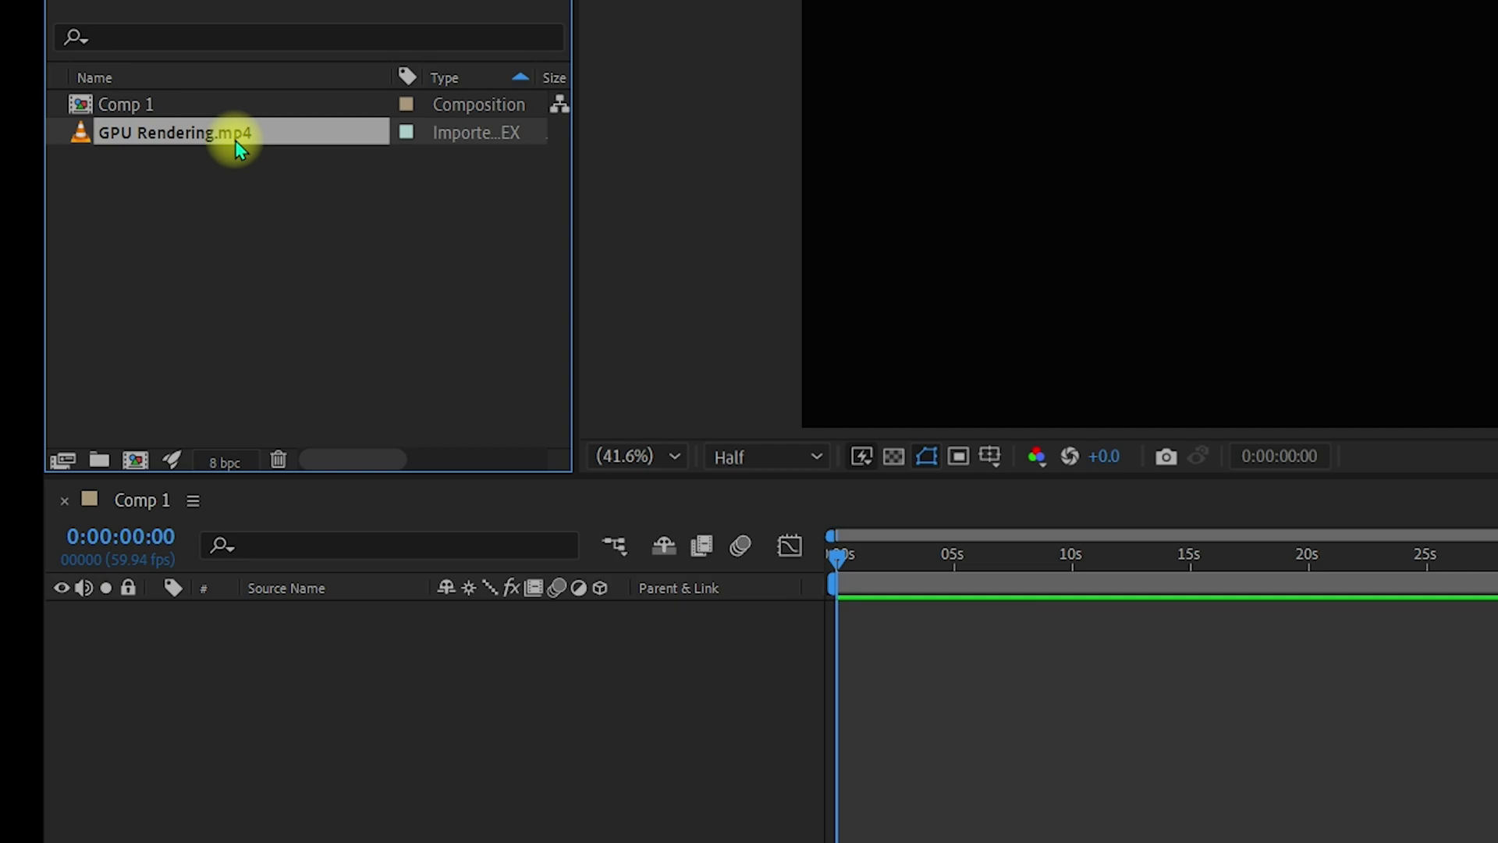
{"action": "left_click_drag", "start_coordinate": [234, 145], "coordinate": [311, 641]}
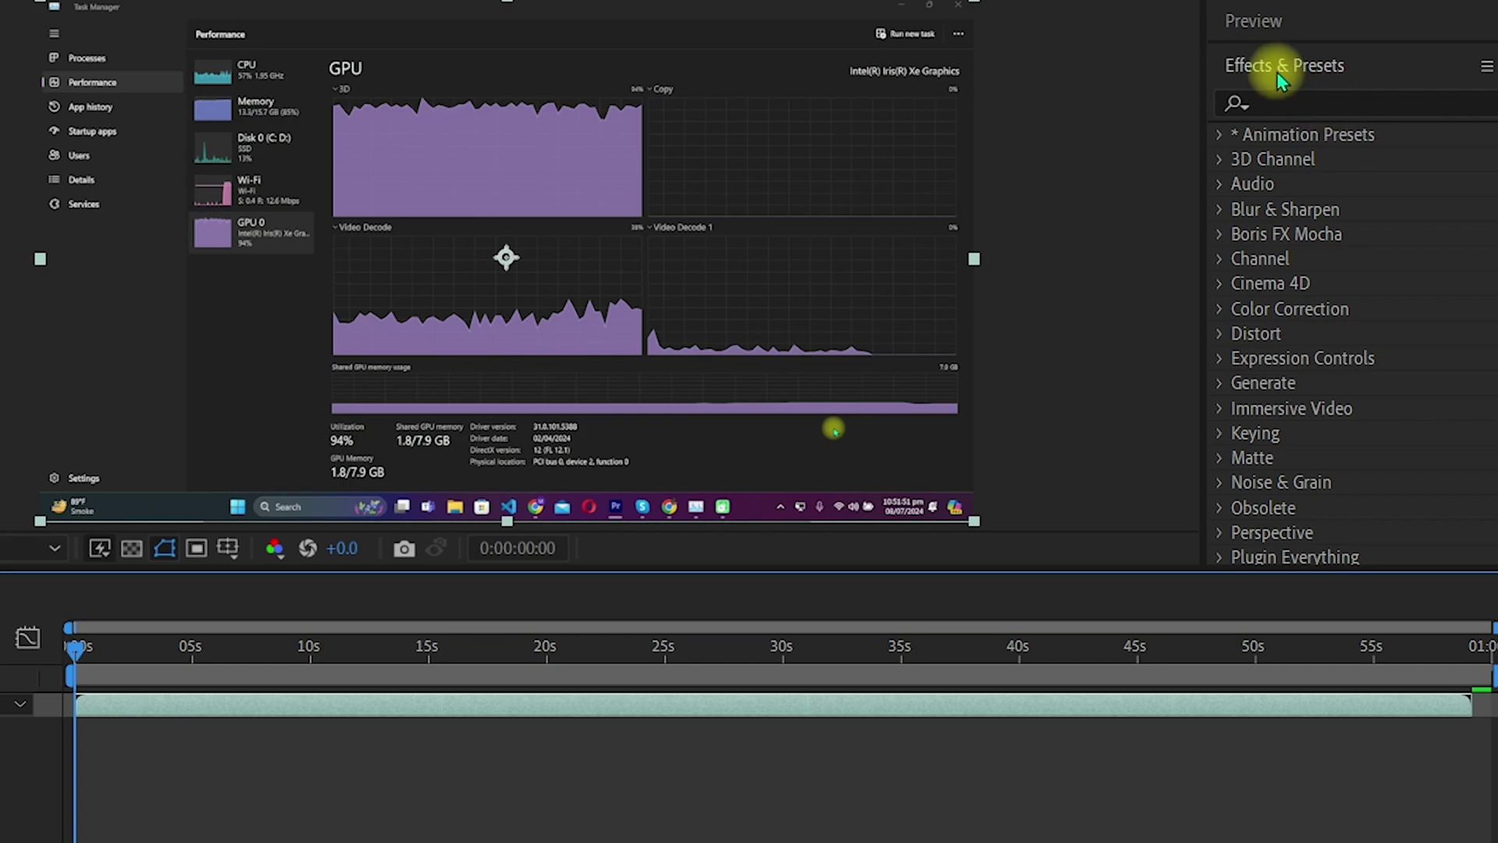
Find Twixtor under RE:Vision Plug-ins by searching 'twixt' and drop it onto the GPU Rendering.mp4 layer
{"action": "left_click", "coordinate": [1350, 95]}
{"action": "type", "text": "twixt"}
{"action": "left_click", "coordinate": [1295, 161]}
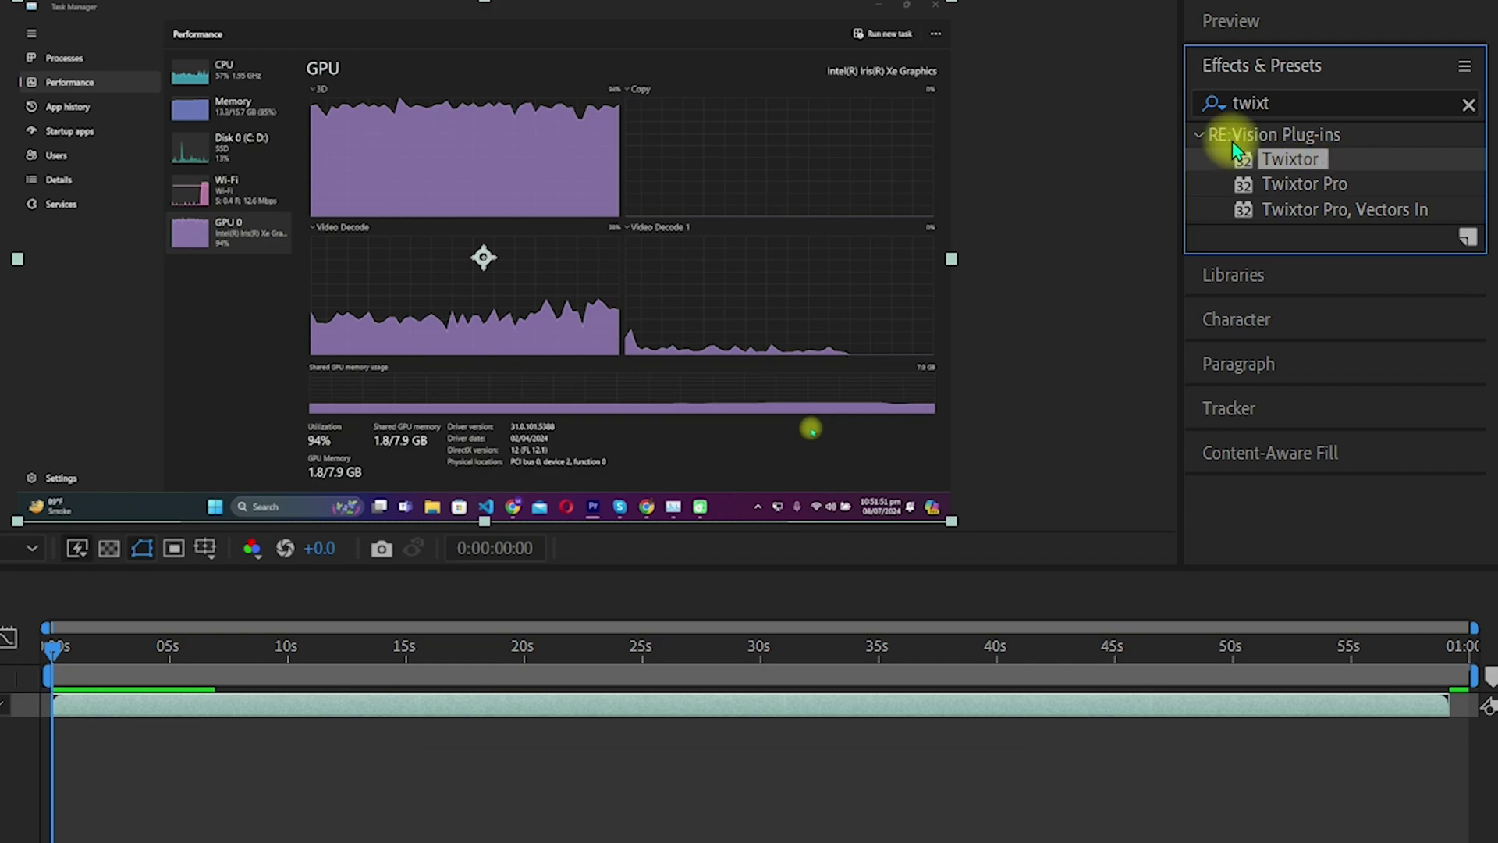
{"action": "left_click", "coordinate": [1324, 209]}
{"action": "left_click", "coordinate": [1286, 156]}
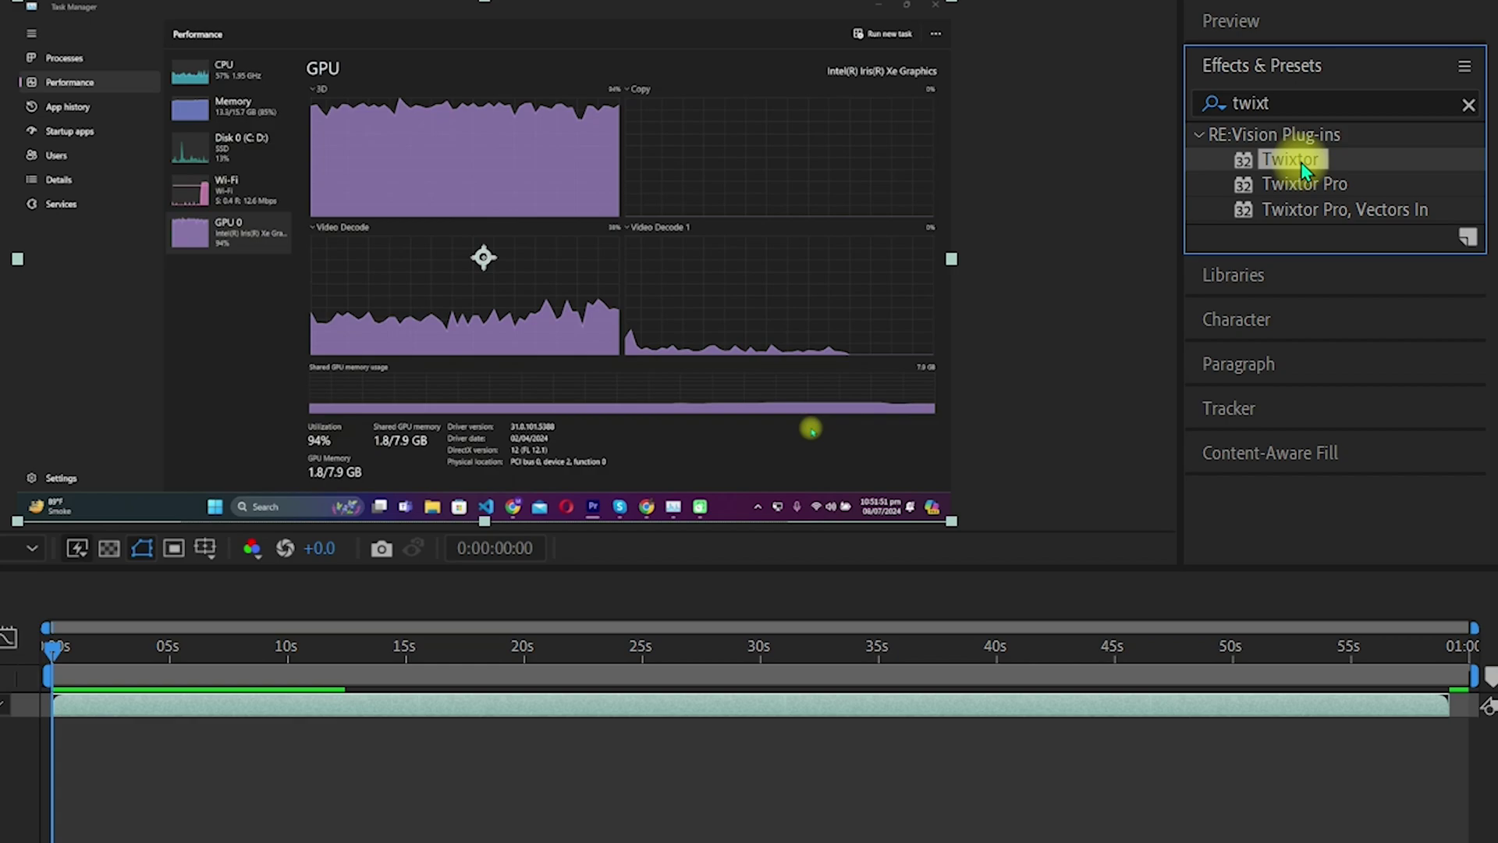
{"action": "left_click_drag", "start_coordinate": [1302, 170], "coordinate": [660, 536]}
{"action": "left_click_drag", "start_coordinate": [307, 714], "coordinate": [292, 705]}
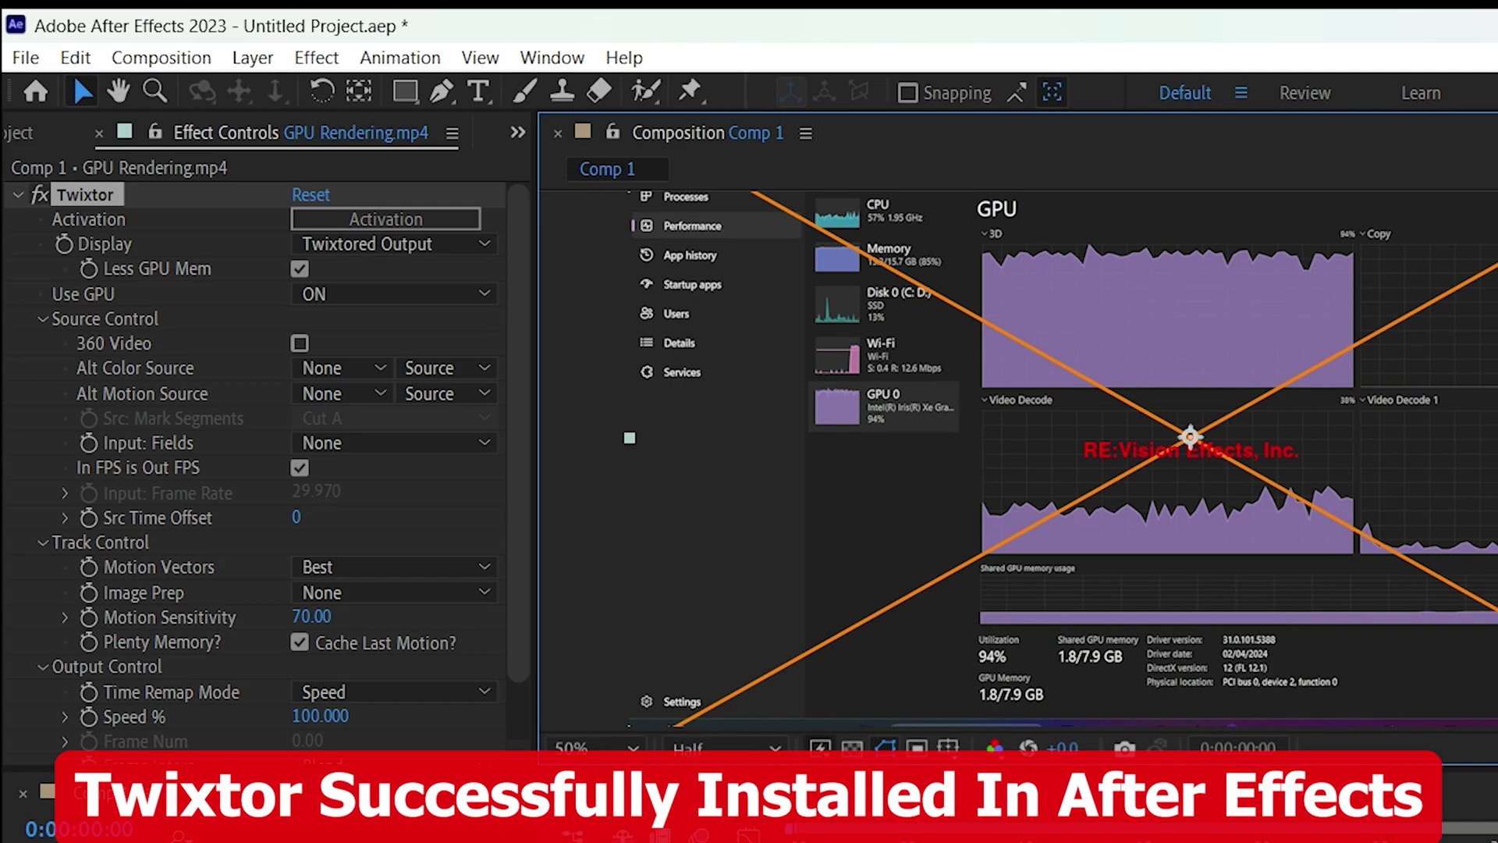